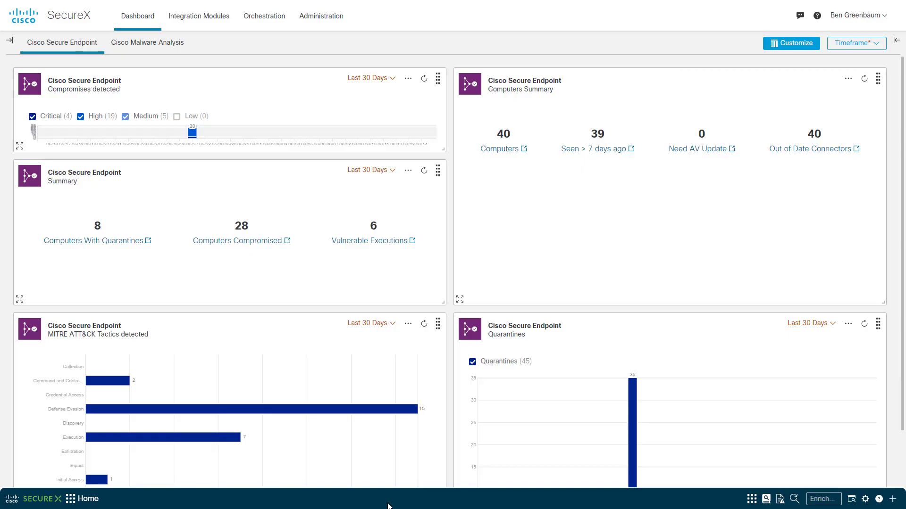
# From Integration Modules, open the ribbon's Casebook to show the Free TI B&A case and its 8 observables
pyautogui.click(203, 19)
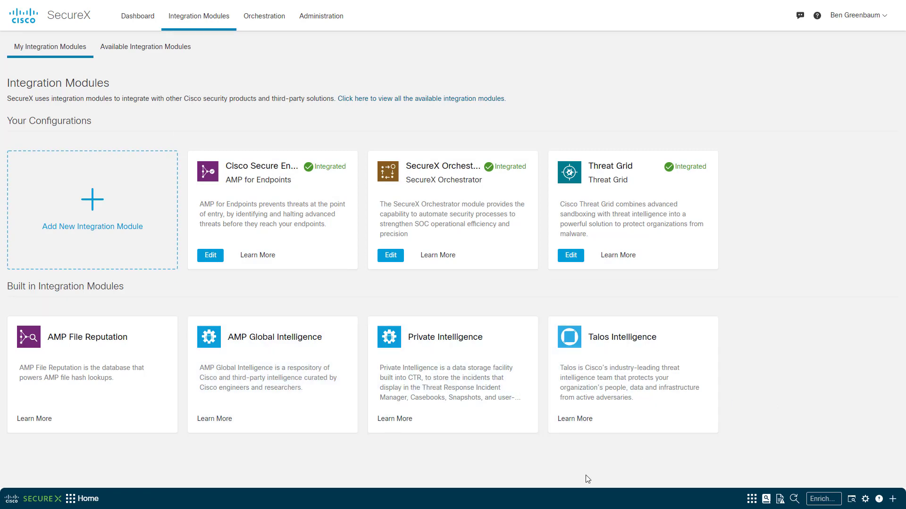
pyautogui.click(523, 500)
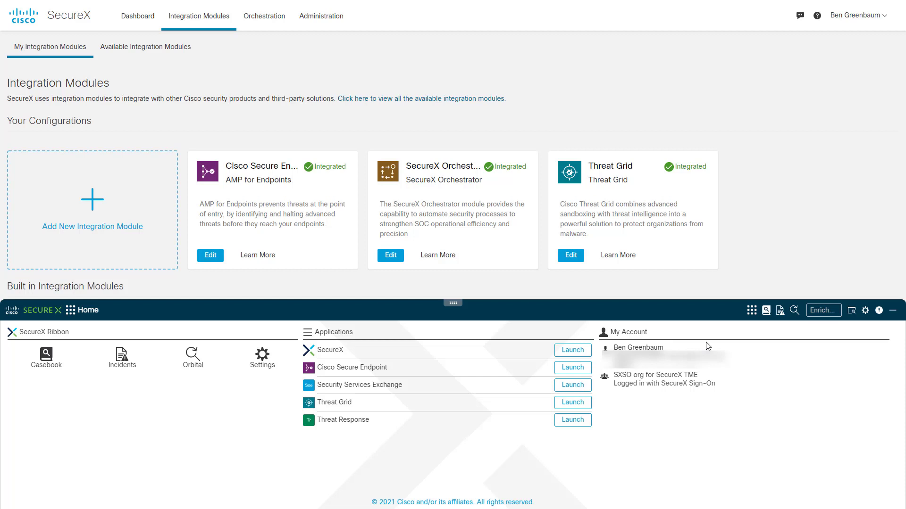
pyautogui.click(769, 312)
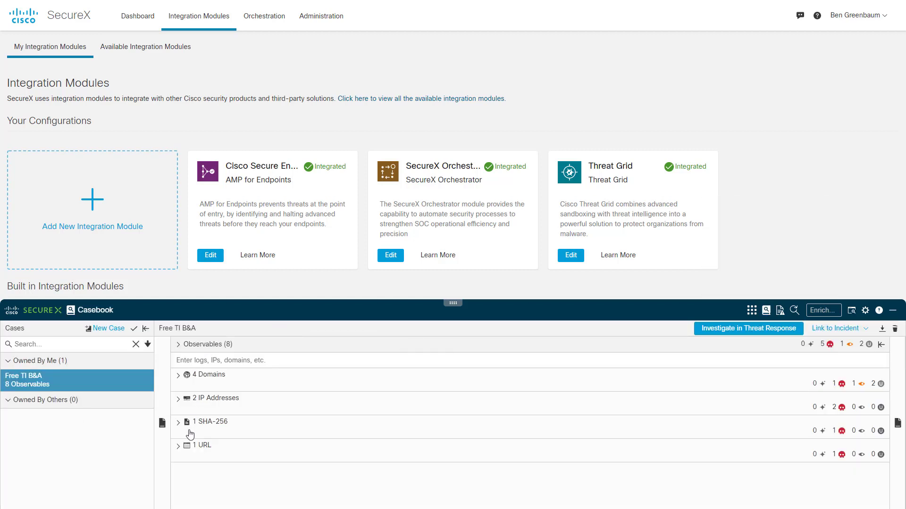
# Investigate the Free TI B&A case in Threat Response and review its 8 investigated observables
pyautogui.click(746, 329)
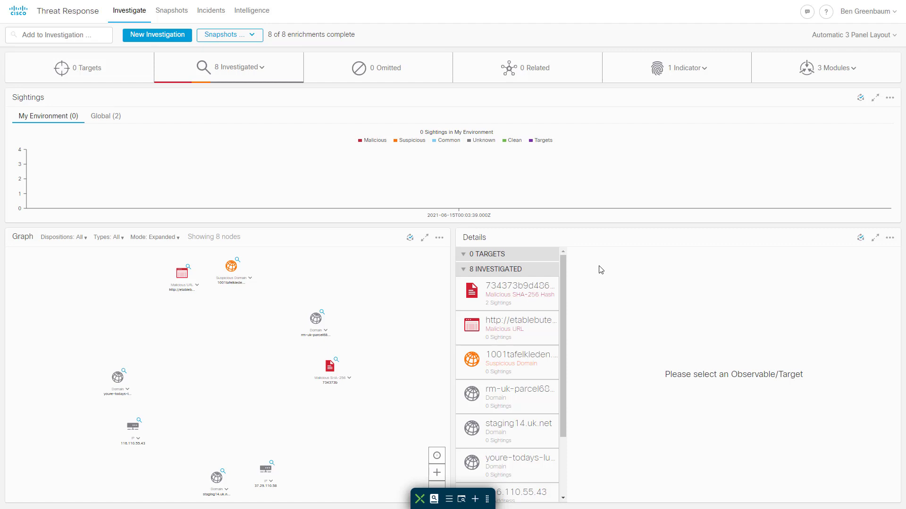
pyautogui.click(267, 70)
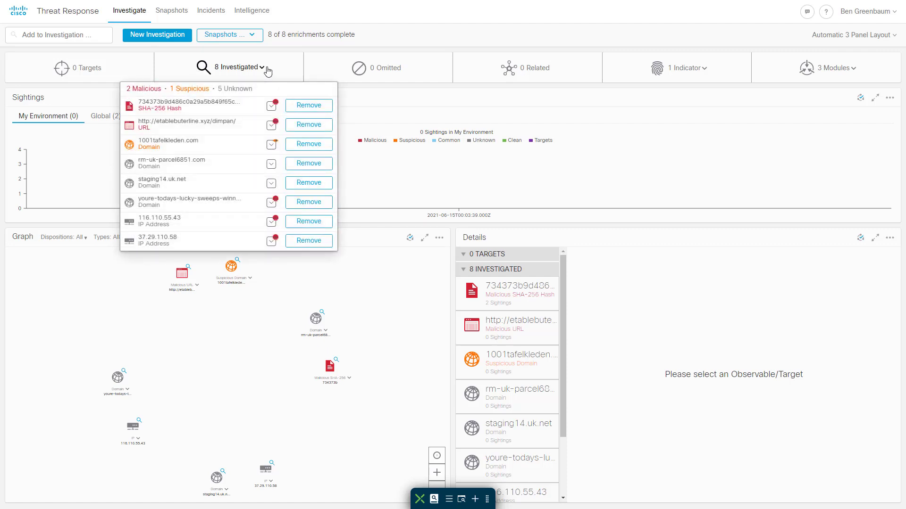
pyautogui.click(357, 76)
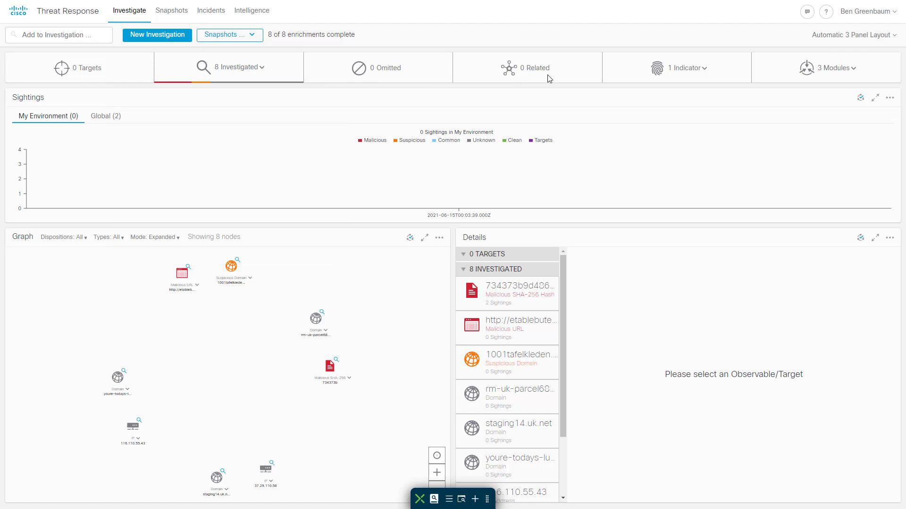
# Check the single indicator and enriching modules, then show details for 1001tafelkleden.com
pyautogui.click(678, 74)
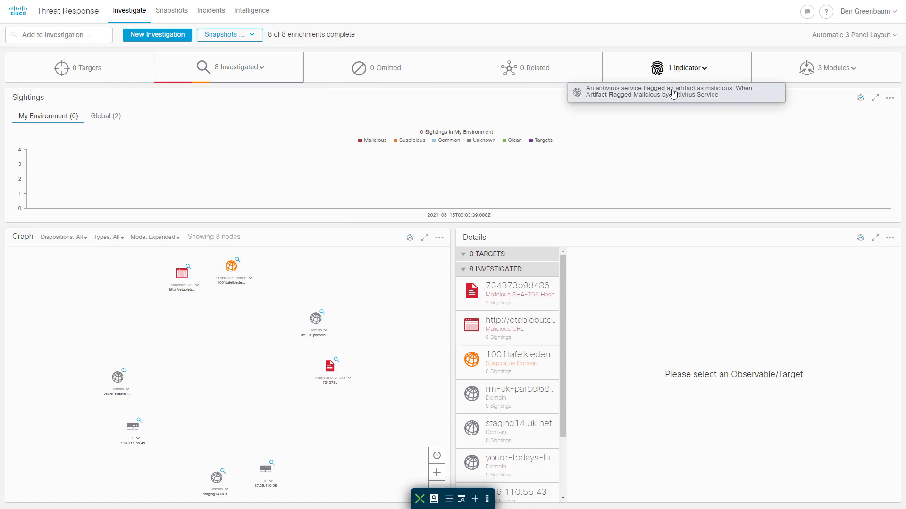
pyautogui.click(808, 72)
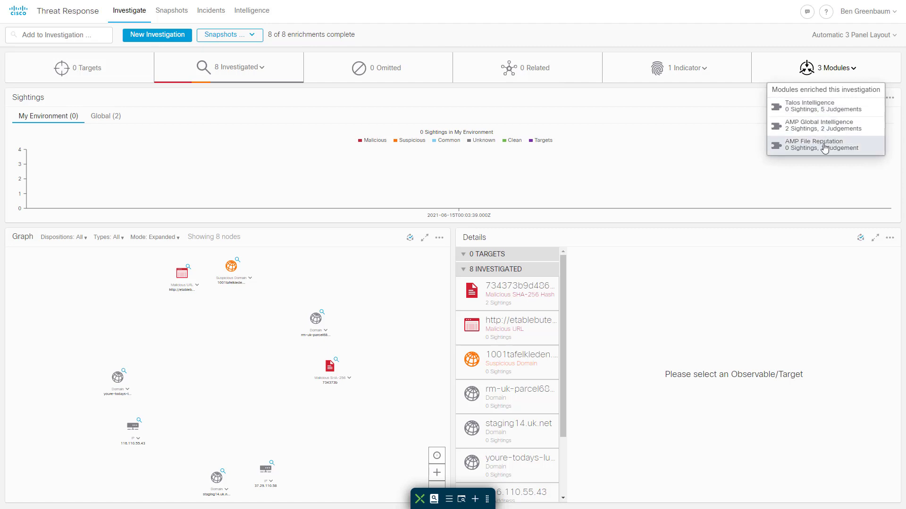
pyautogui.click(671, 164)
pyautogui.click(232, 266)
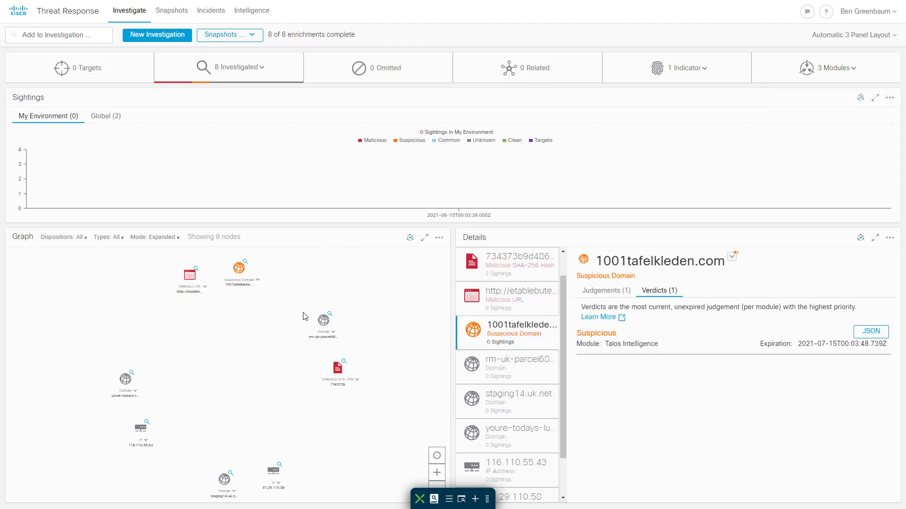
# Review the pivot menus for the malicious SHA-256 hash, the malicious URL and IP 116.110.55.43
pyautogui.click(357, 380)
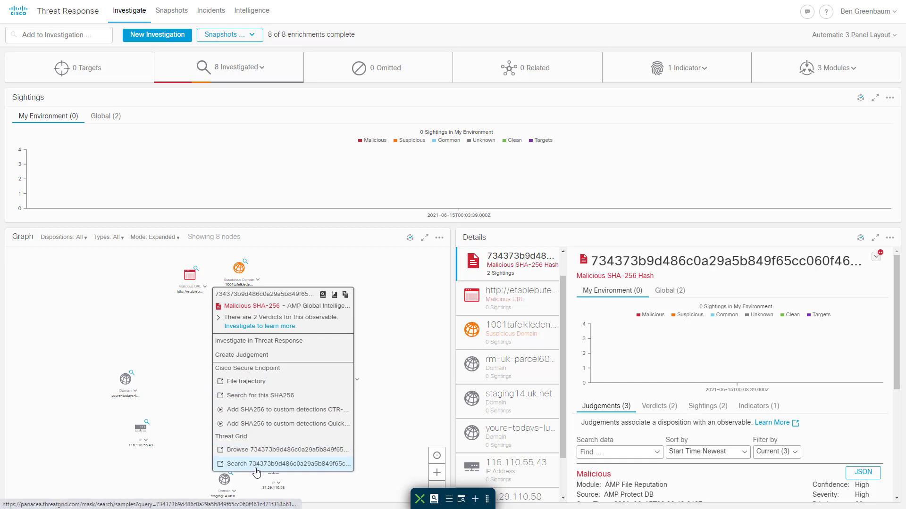
pyautogui.click(380, 344)
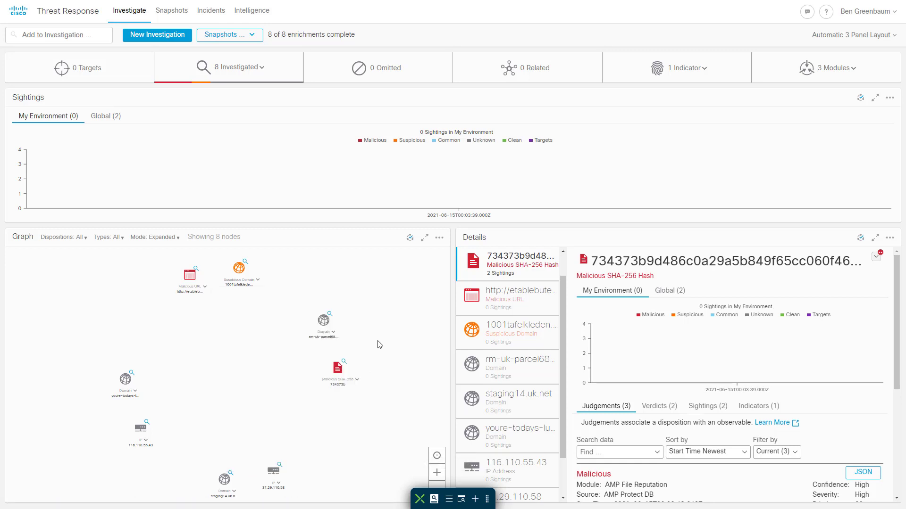
pyautogui.click(205, 287)
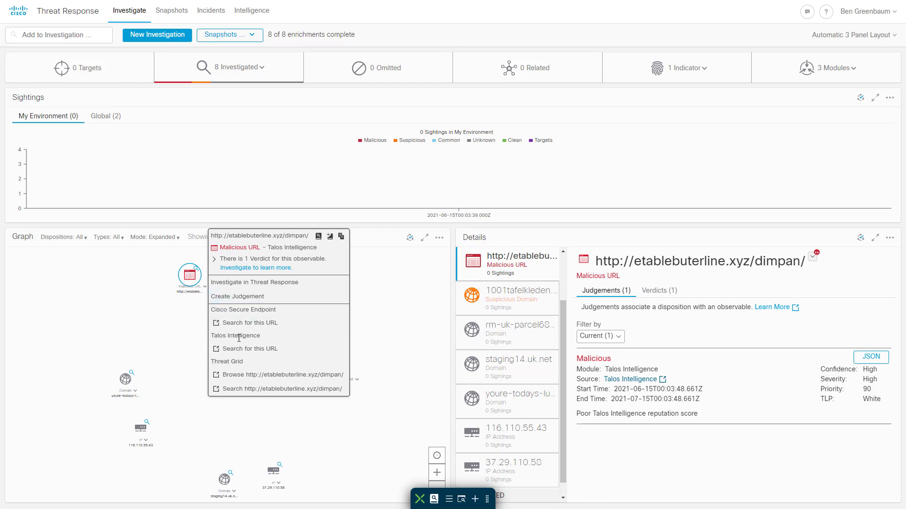
pyautogui.click(238, 420)
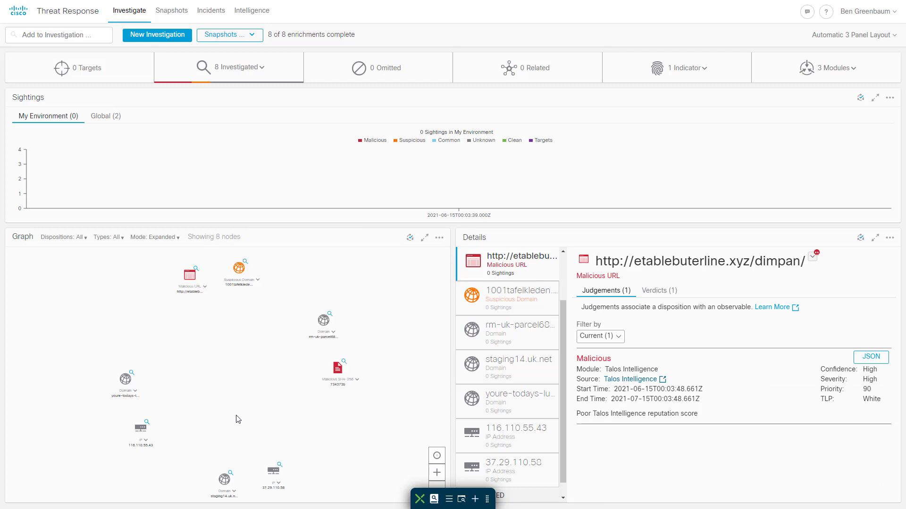
pyautogui.click(147, 443)
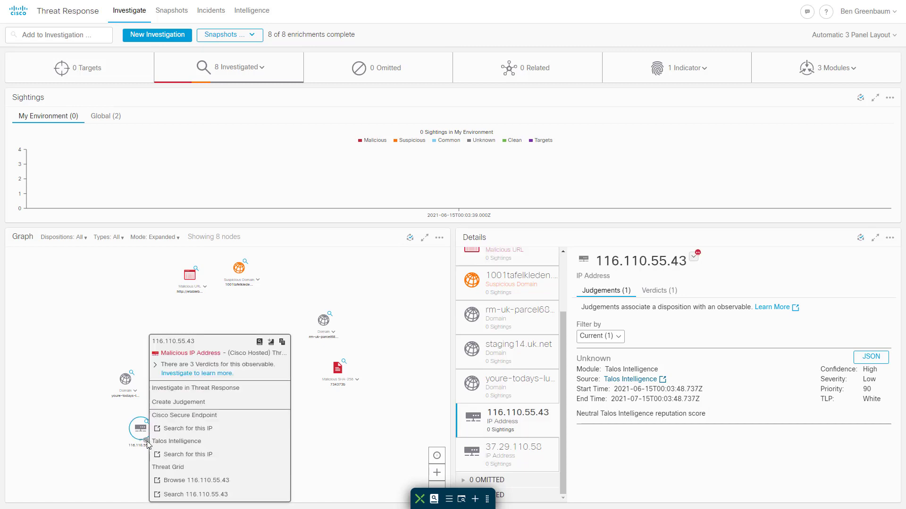
# Close the IP address's action menu and scroll through the investigation results
pyautogui.click(342, 456)
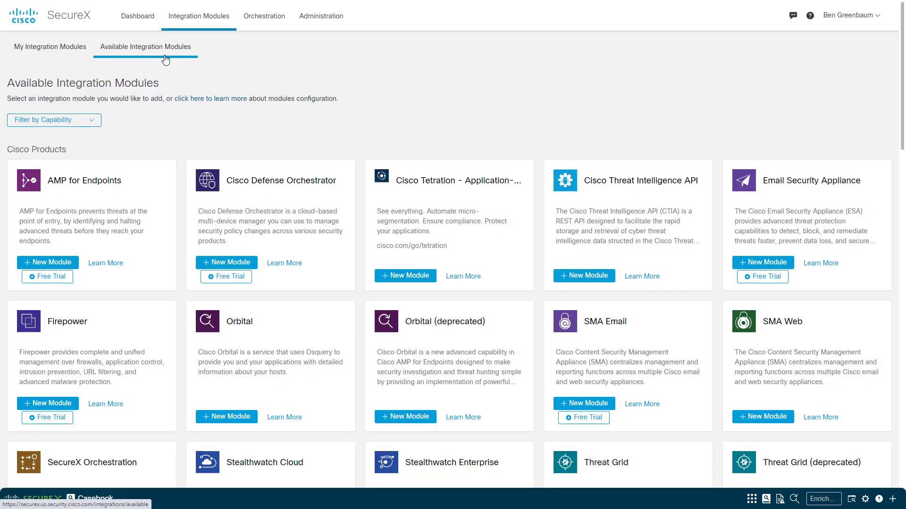
pyautogui.scroll(-2, 255, 83)
pyautogui.scroll(-12, 254, 83)
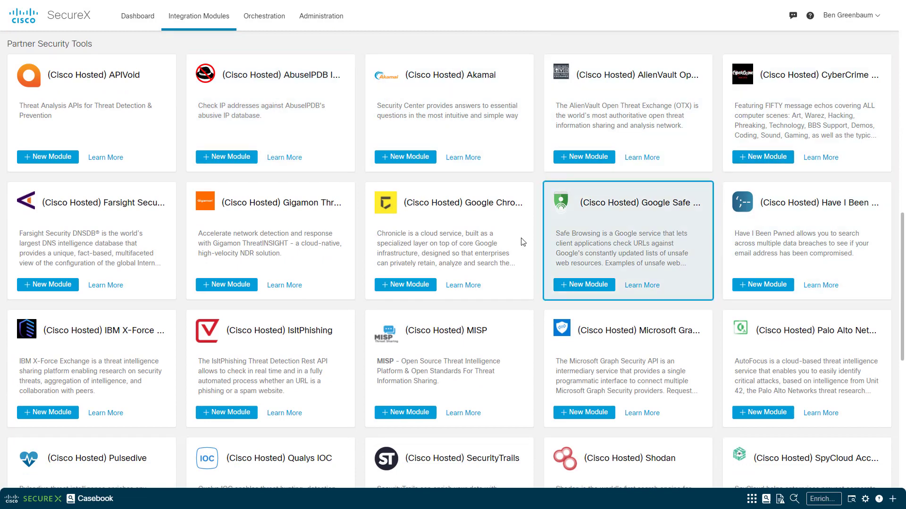
pyautogui.scroll(-2, 755, 368)
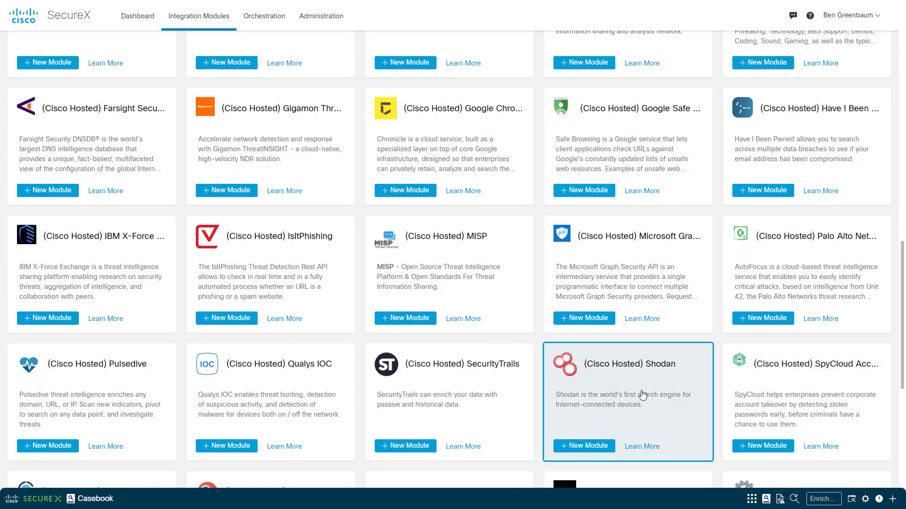
pyautogui.scroll(-2, 219, 381)
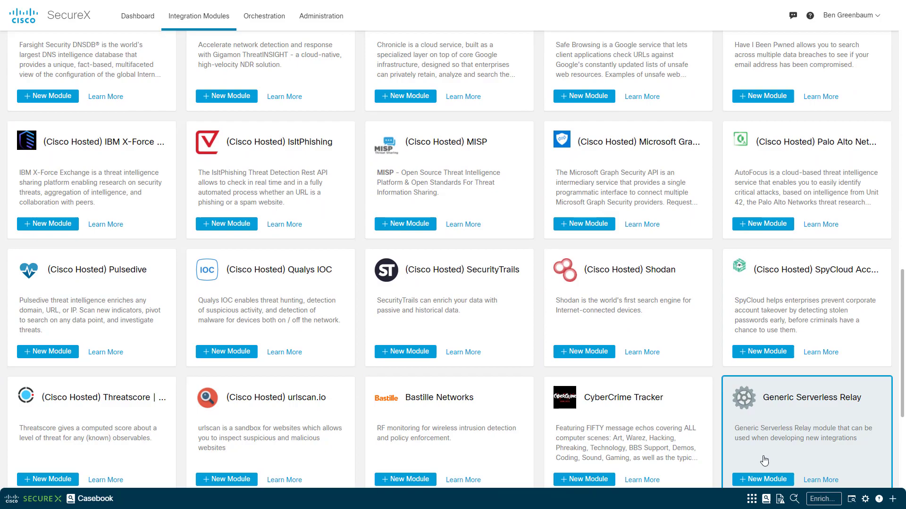
pyautogui.scroll(-3, 755, 425)
pyautogui.scroll(15, 168, 137)
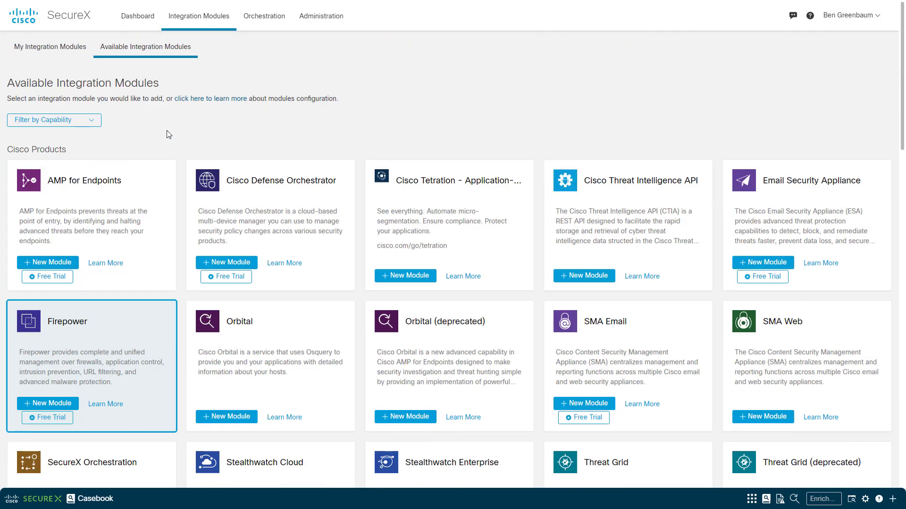
# Browse the available integration modules catalogue down to the Partner Security Tools
pyautogui.click(71, 46)
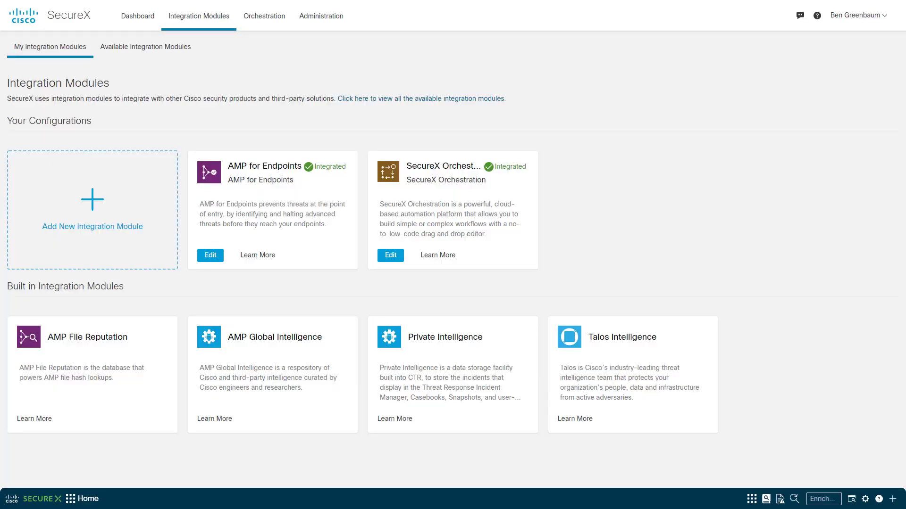
pyautogui.click(89, 201)
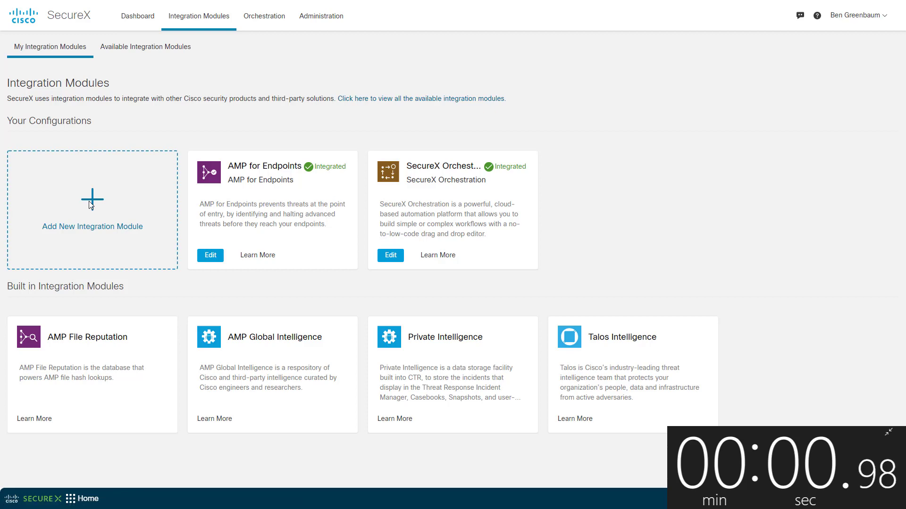
pyautogui.scroll(-10, 158, 147)
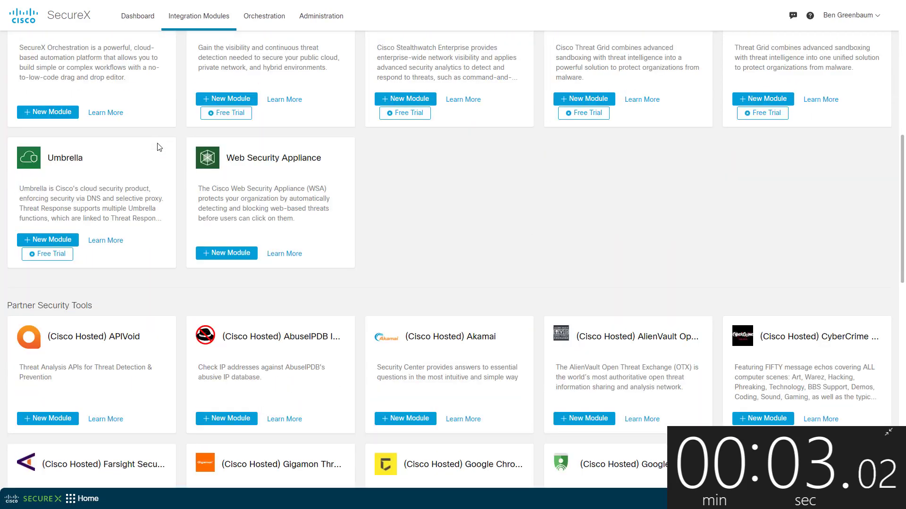
# Add and save a new APIVoid integration module with its pasted API key
pyautogui.click(55, 418)
pyautogui.click(82, 169)
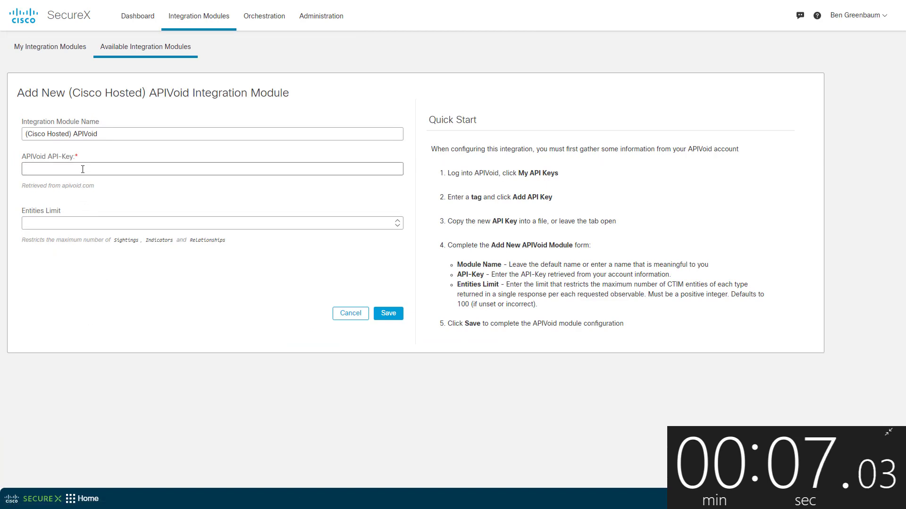
pyautogui.hotkey('ctrl', 'v')
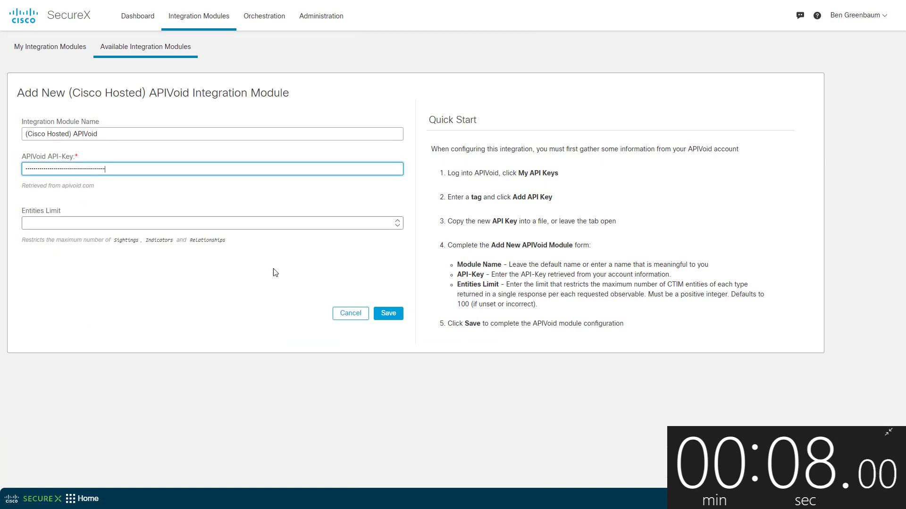
pyautogui.click(388, 314)
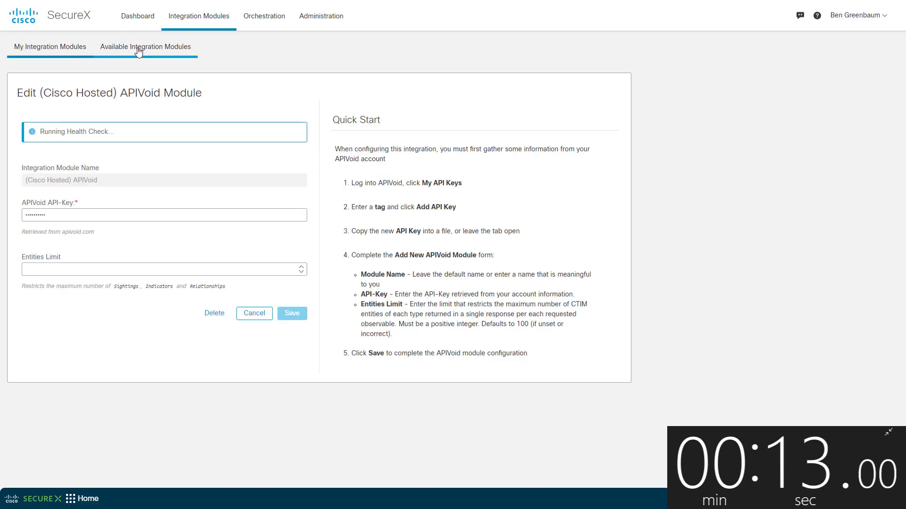
pyautogui.click(138, 54)
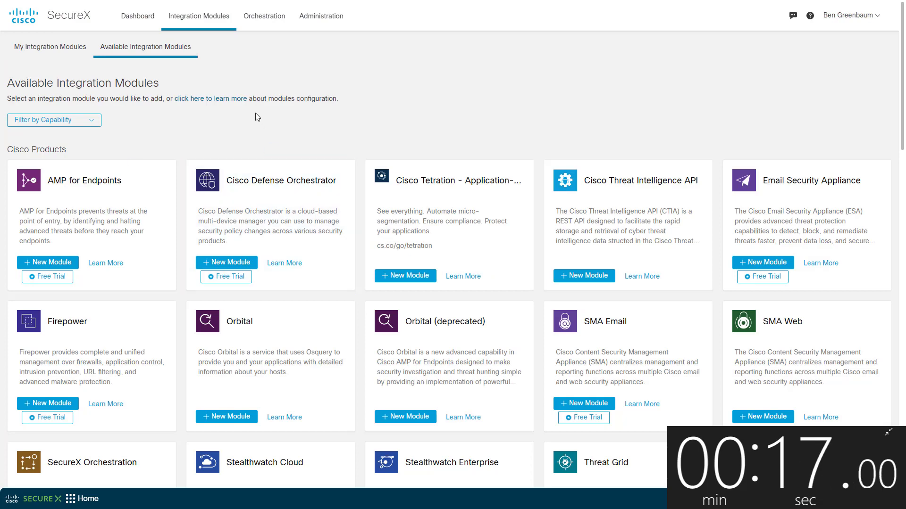
# Add and save the AbuseIPDB IP Checker module with its pasted API key
pyautogui.scroll(-9, 256, 115)
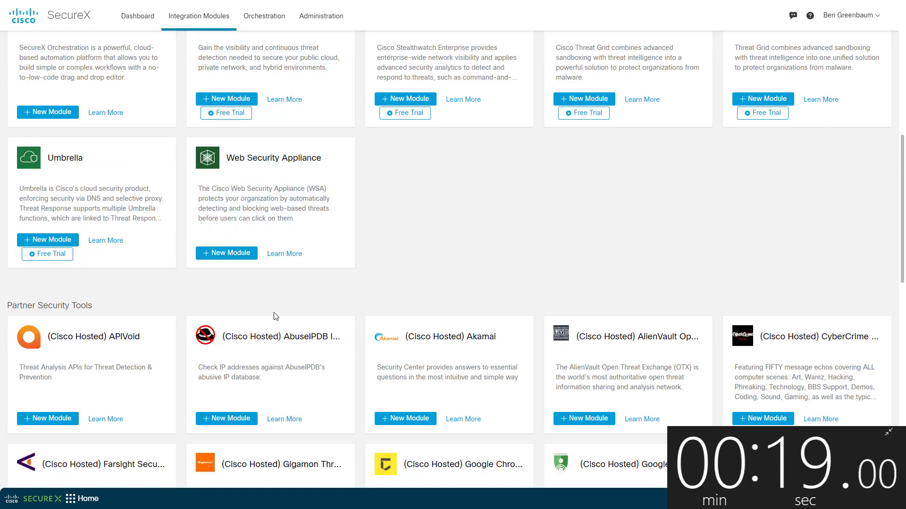
pyautogui.click(249, 414)
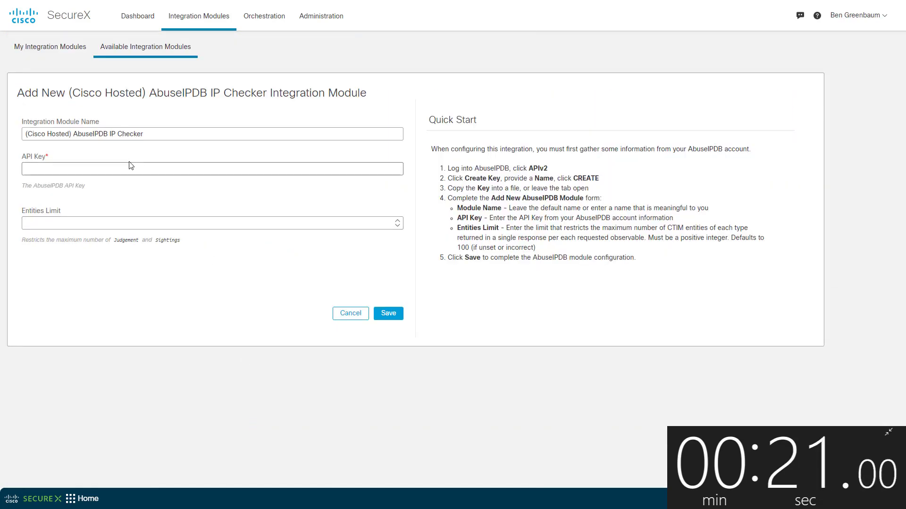
pyautogui.click(124, 165)
pyautogui.hotkey('ctrl', 'v')
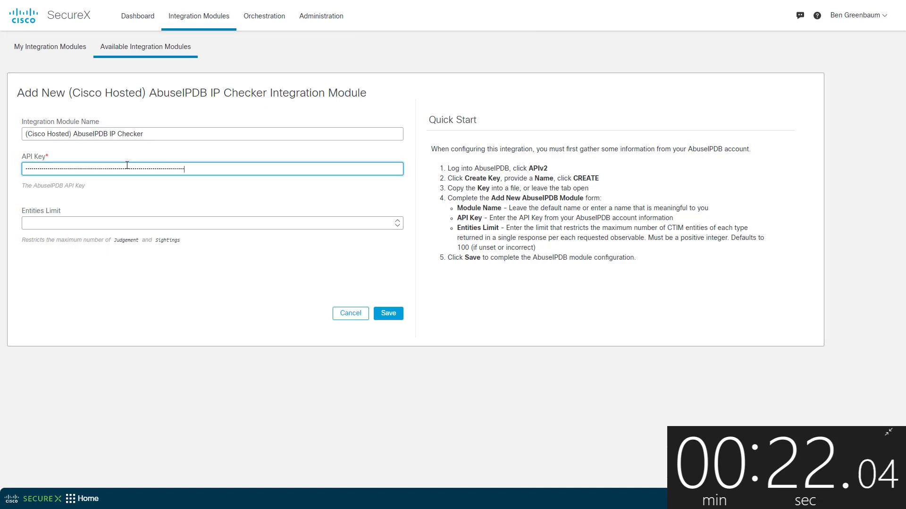
pyautogui.click(385, 315)
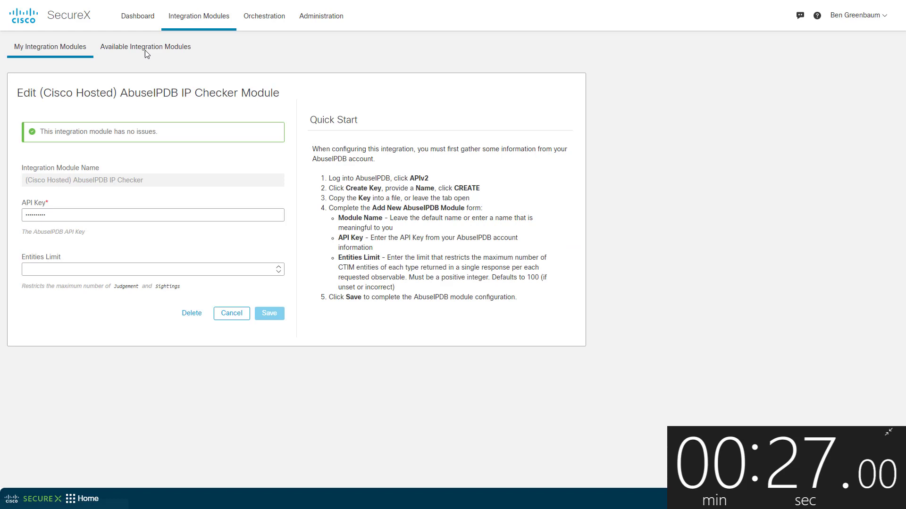
pyautogui.click(181, 56)
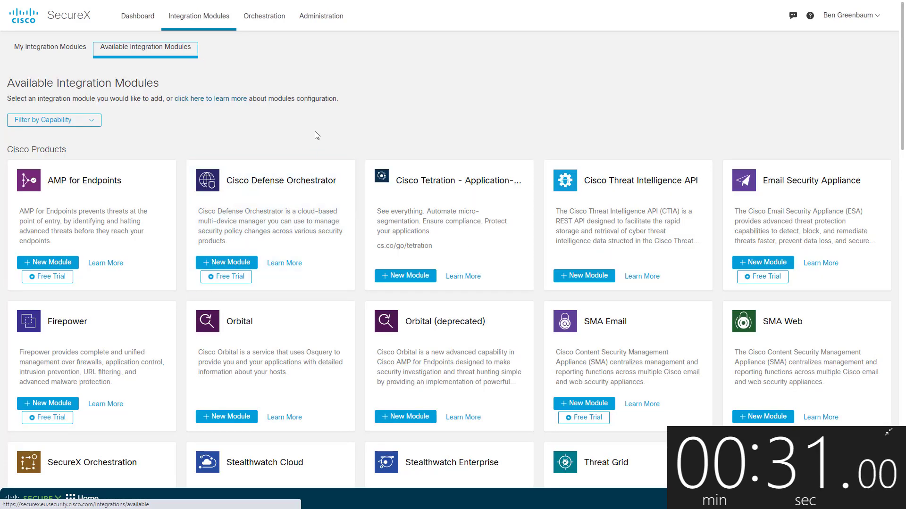
pyautogui.scroll(-9, 339, 137)
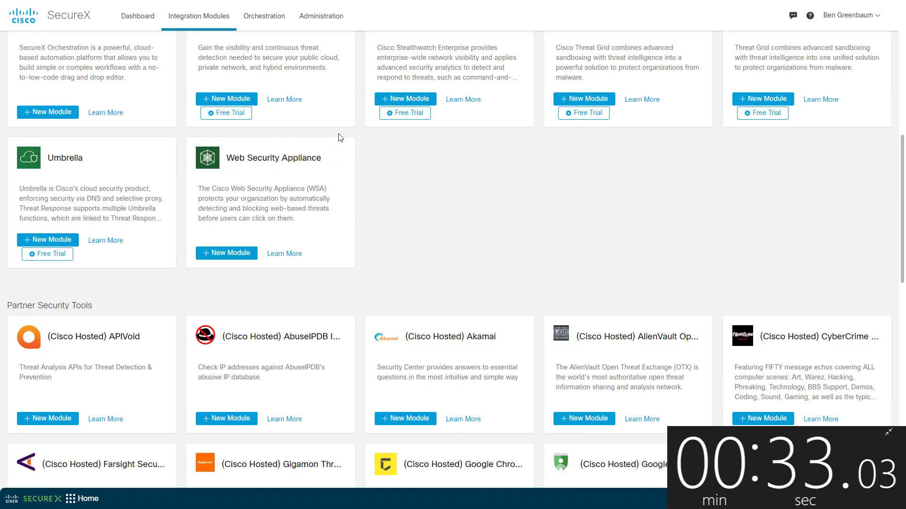
# Add and save the CyberCrime Tracker module, which needs no API key
pyautogui.click(752, 419)
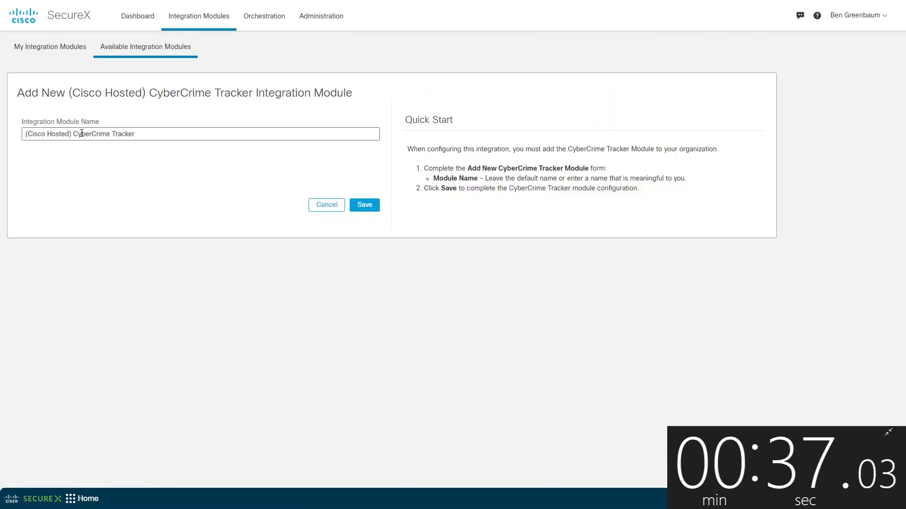
pyautogui.click(360, 211)
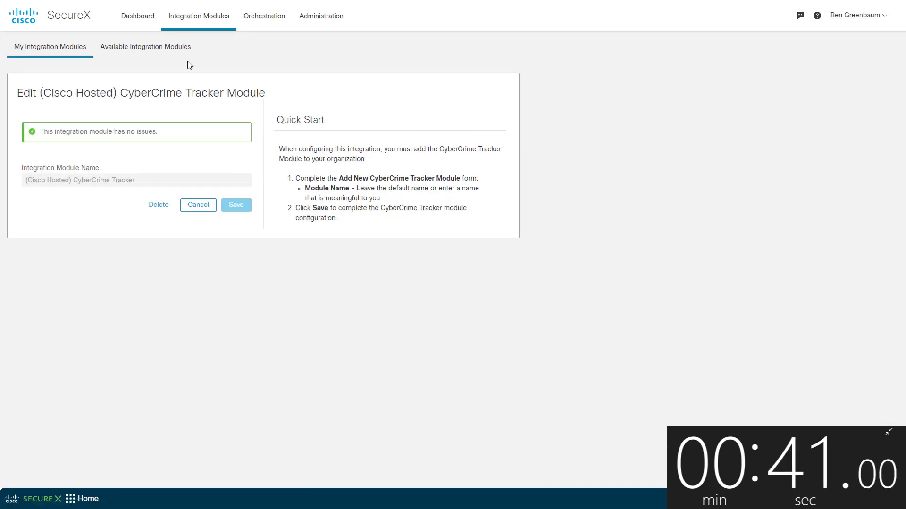
pyautogui.click(166, 47)
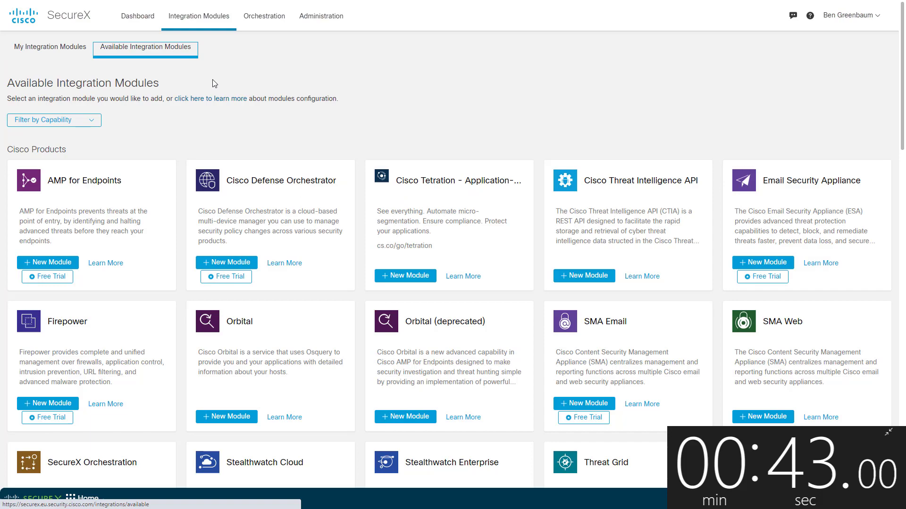
# Add and save the Farsight Security DNSDB module with its pasted API key
pyautogui.scroll(-20, 265, 141)
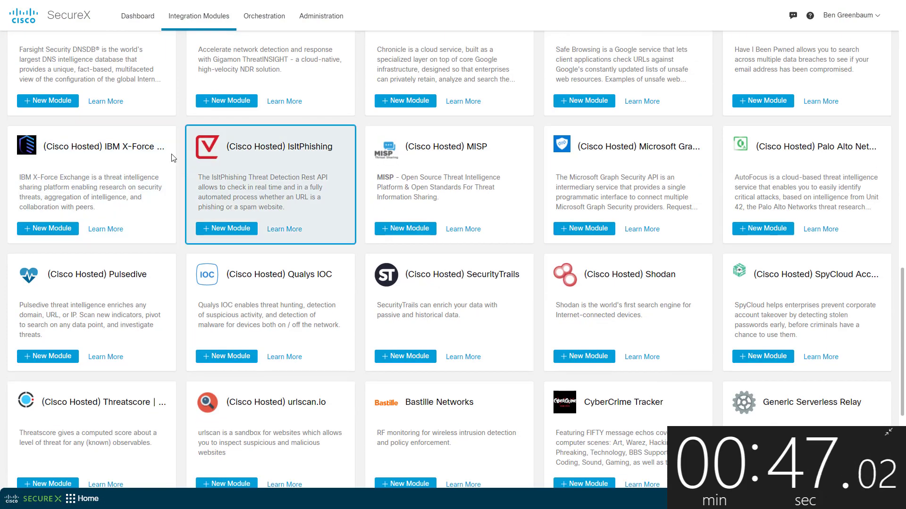
pyautogui.scroll(1, 157, 154)
pyautogui.scroll(1, 156, 153)
pyautogui.click(66, 199)
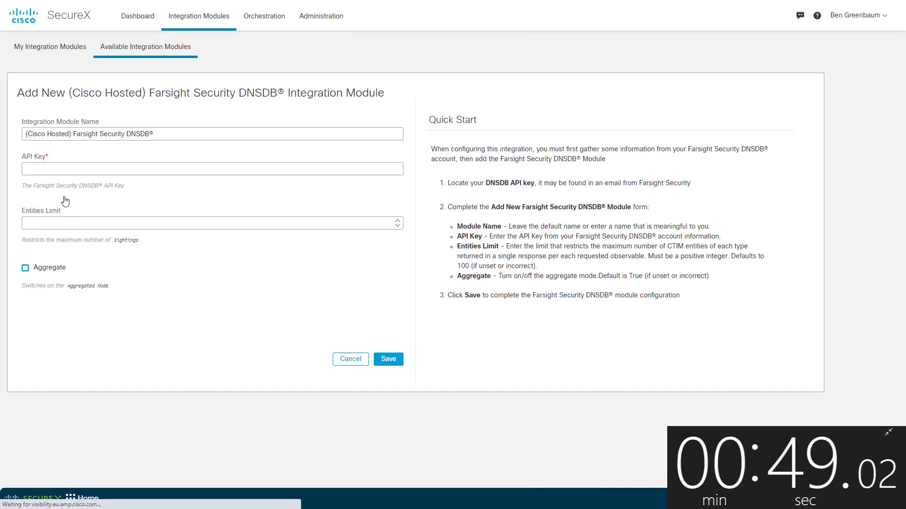
pyautogui.click(227, 168)
pyautogui.hotkey('ctrl', 'v')
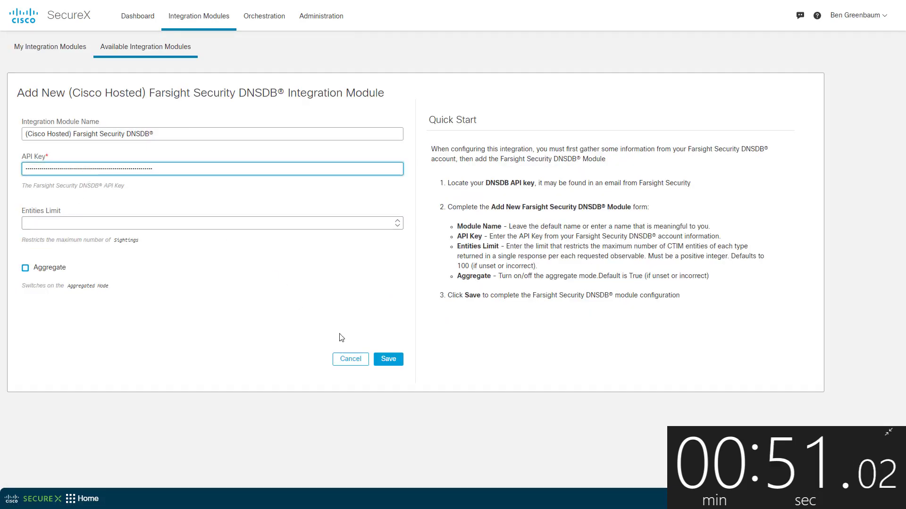
pyautogui.click(386, 360)
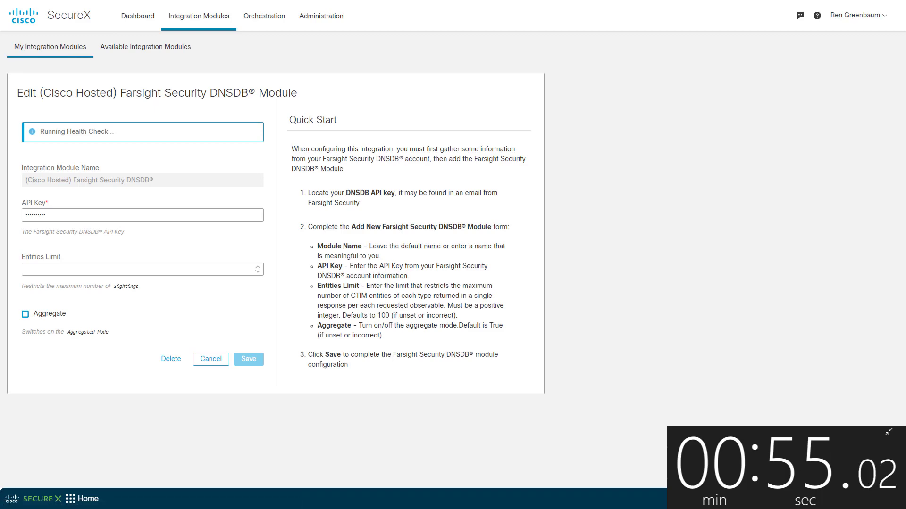
pyautogui.click(173, 49)
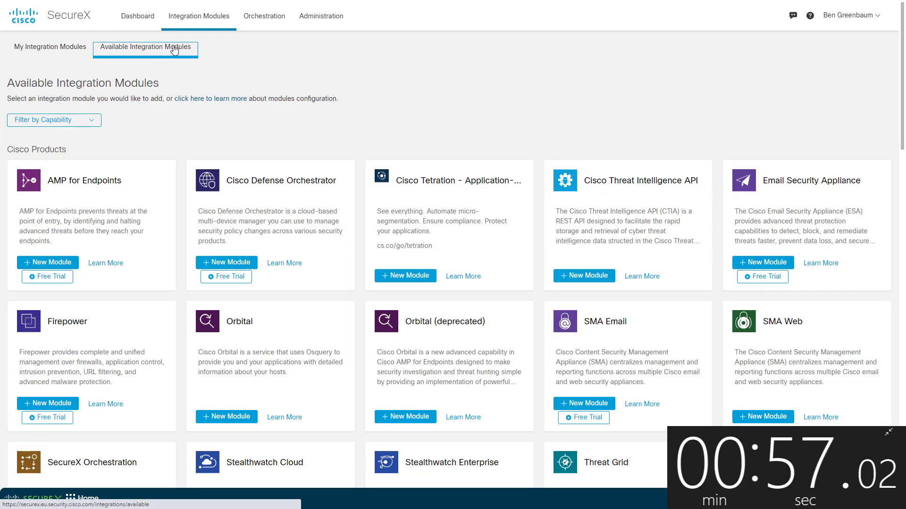
# Add and save a new Google Safe Browsing module with its pasted API key
pyautogui.scroll(-10, 302, 127)
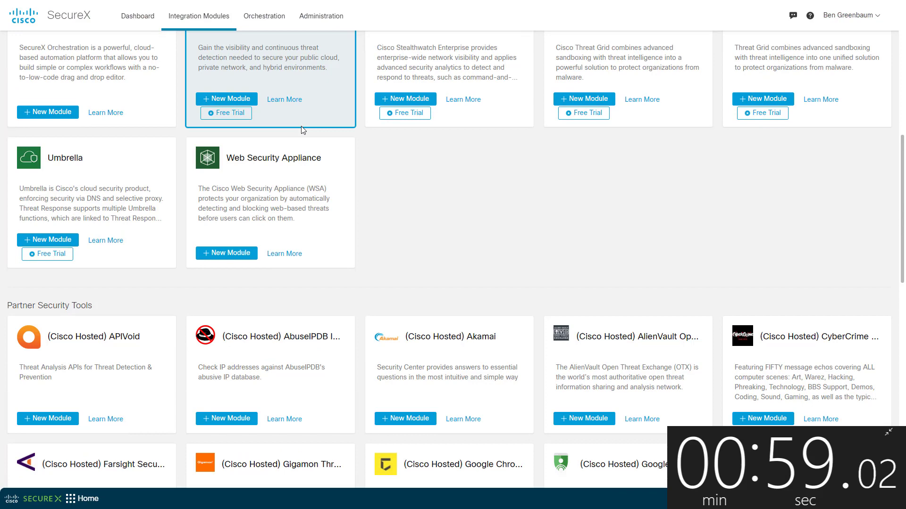
pyautogui.scroll(-7, 375, 189)
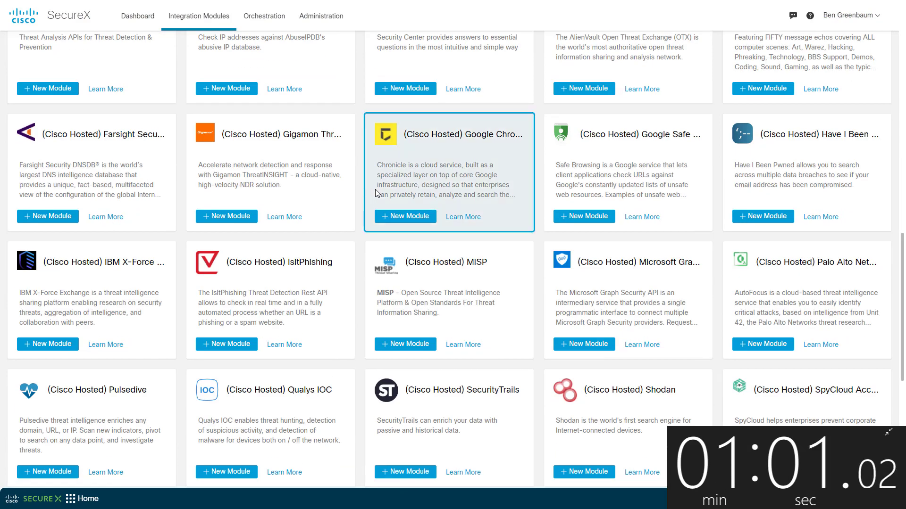
pyautogui.click(587, 217)
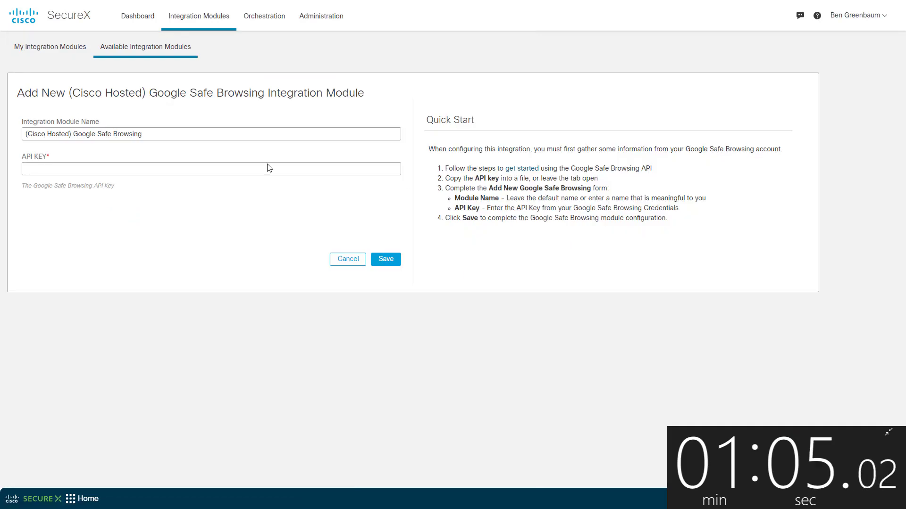
pyautogui.click(58, 166)
pyautogui.hotkey('ctrl', 'v')
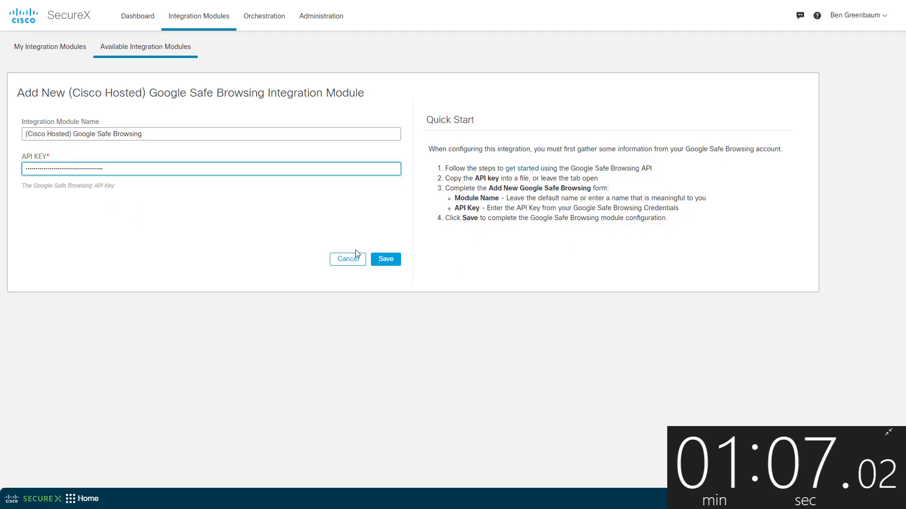
pyautogui.click(382, 262)
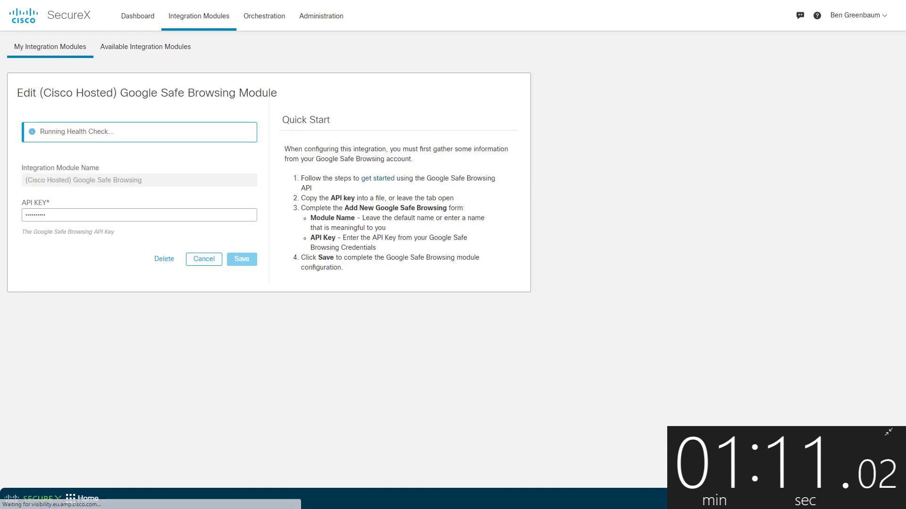
pyautogui.click(137, 53)
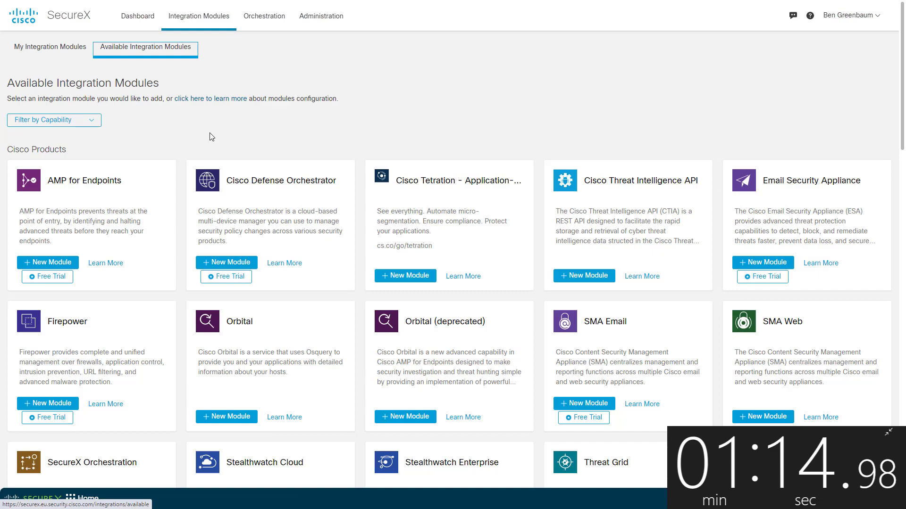
# Add and save a new Pulsedive module with its pasted API key
pyautogui.scroll(-8, 210, 137)
pyautogui.scroll(-10, 211, 137)
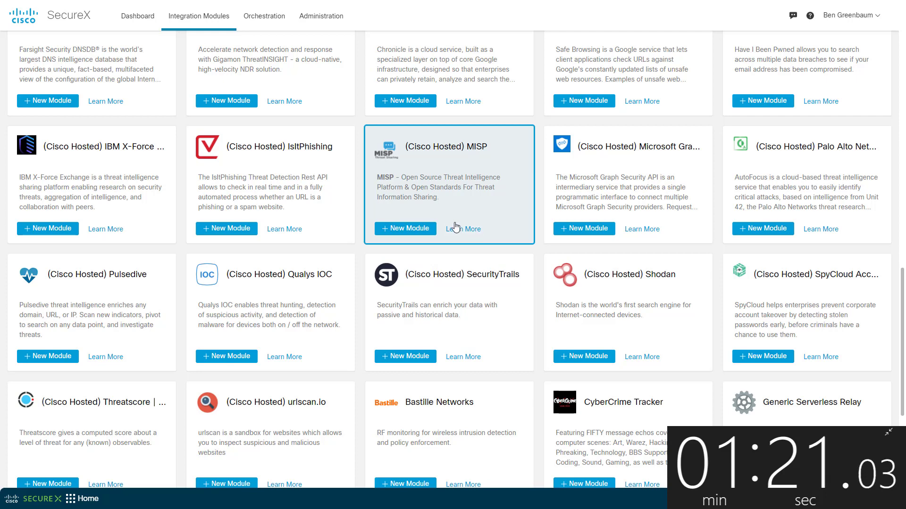
pyautogui.click(59, 355)
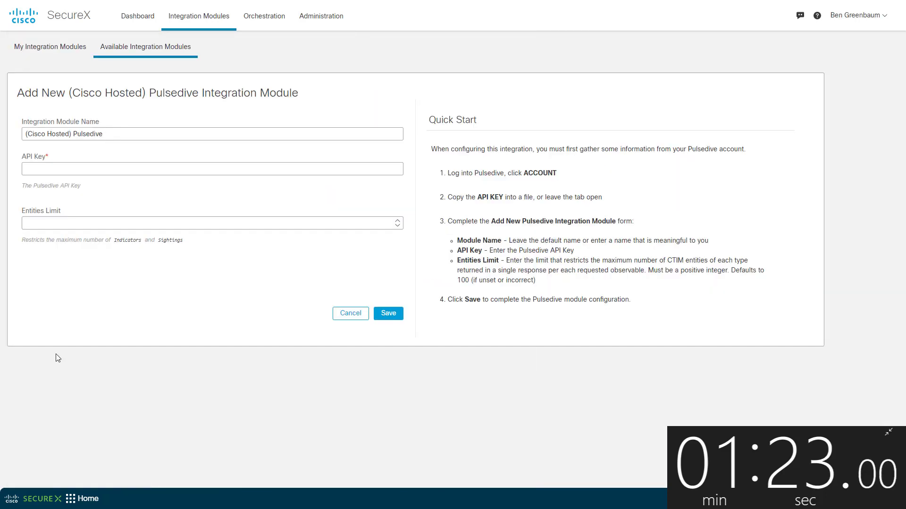
pyautogui.click(55, 170)
pyautogui.hotkey('ctrl', 'v')
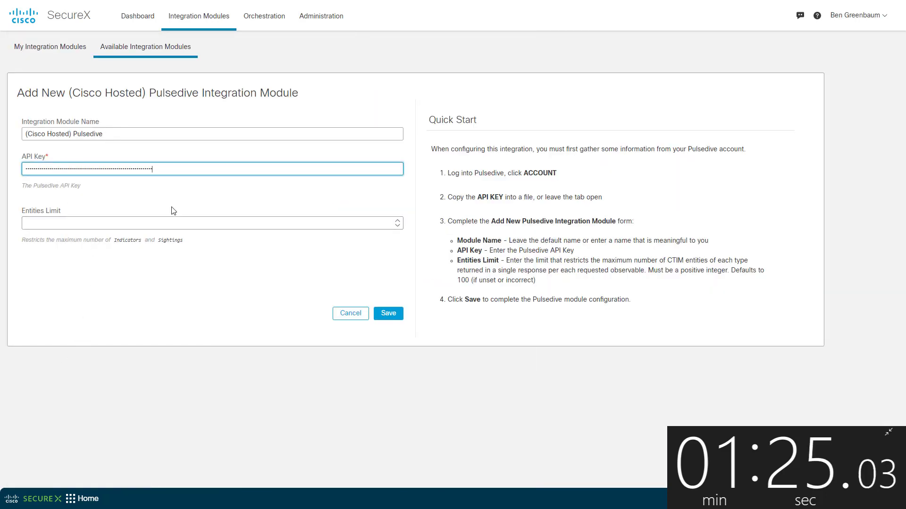
pyautogui.click(388, 316)
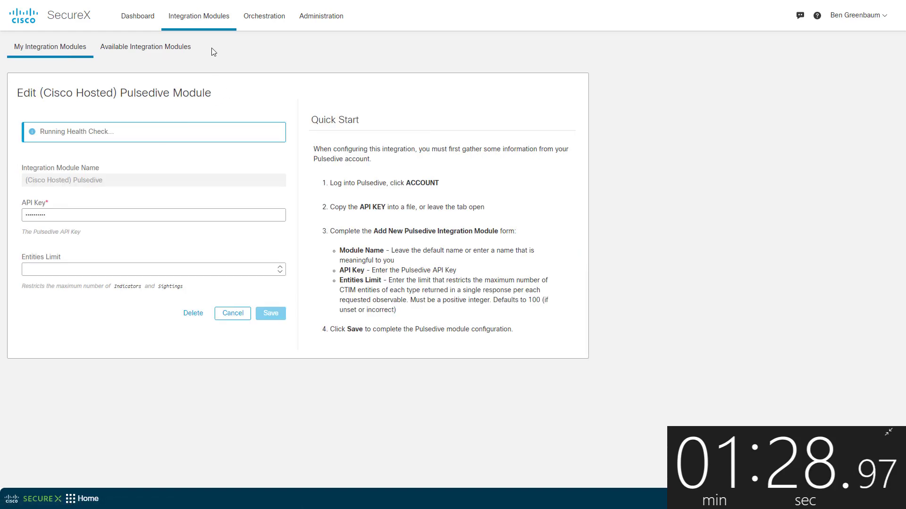
pyautogui.click(162, 50)
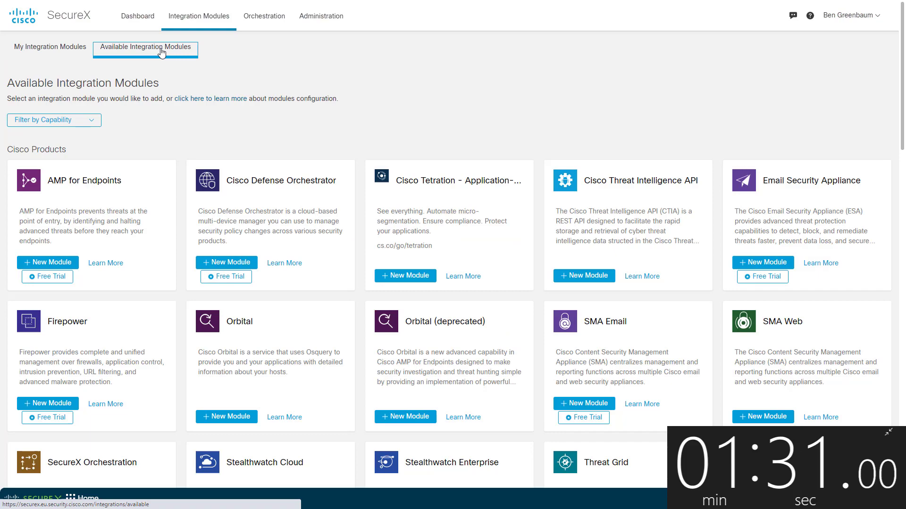
# Add and save the Shodan module without an API key
pyautogui.scroll(-20, 236, 121)
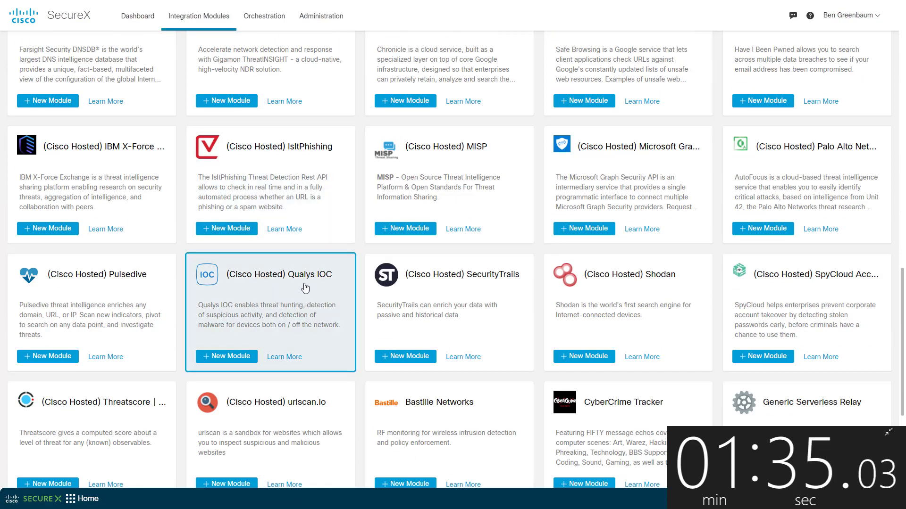
pyautogui.click(570, 356)
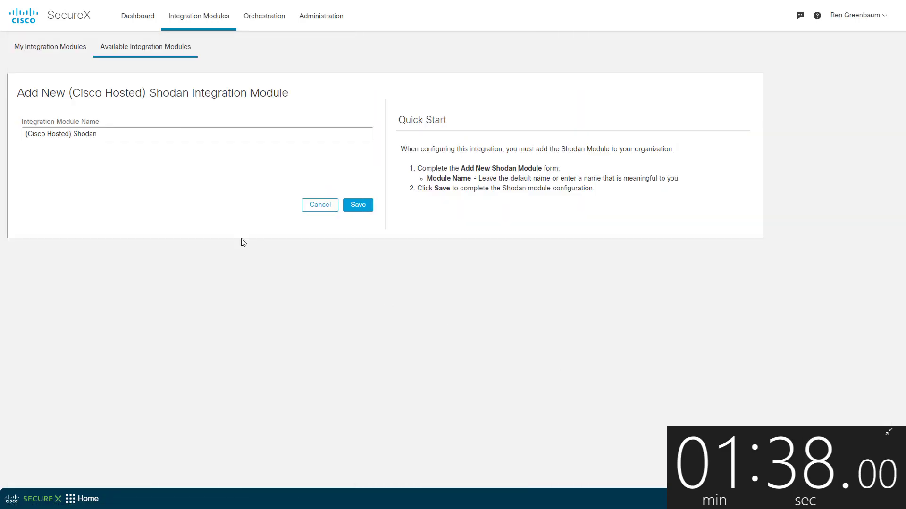
pyautogui.click(357, 209)
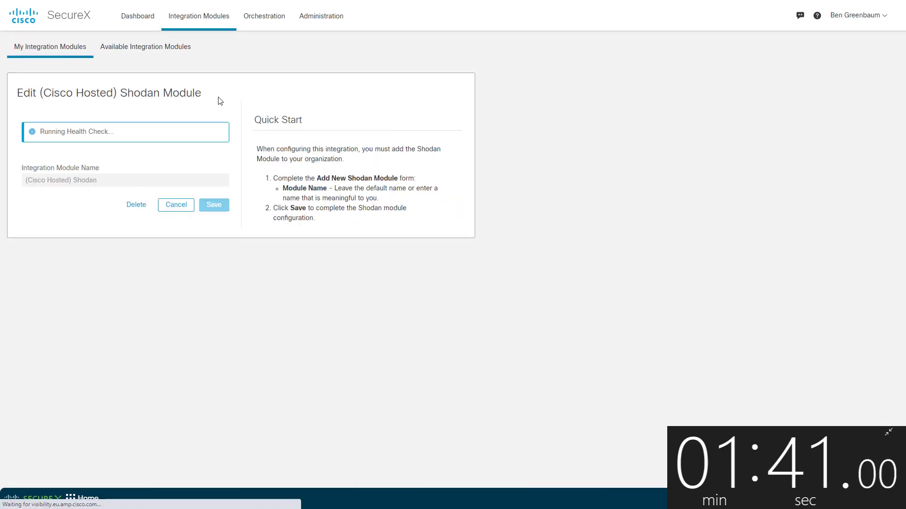
pyautogui.click(146, 49)
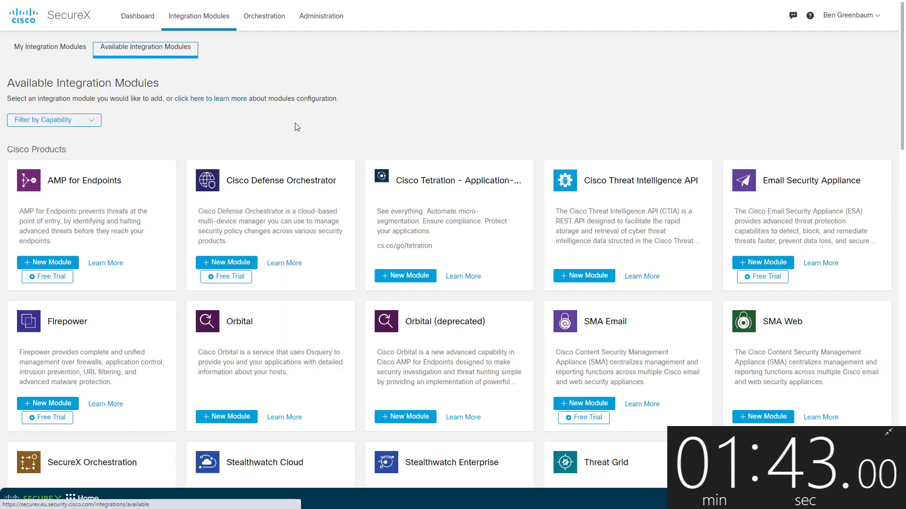
# Add and save the Threatscore | Cyberprotect module without an API key
pyautogui.scroll(-15, 298, 127)
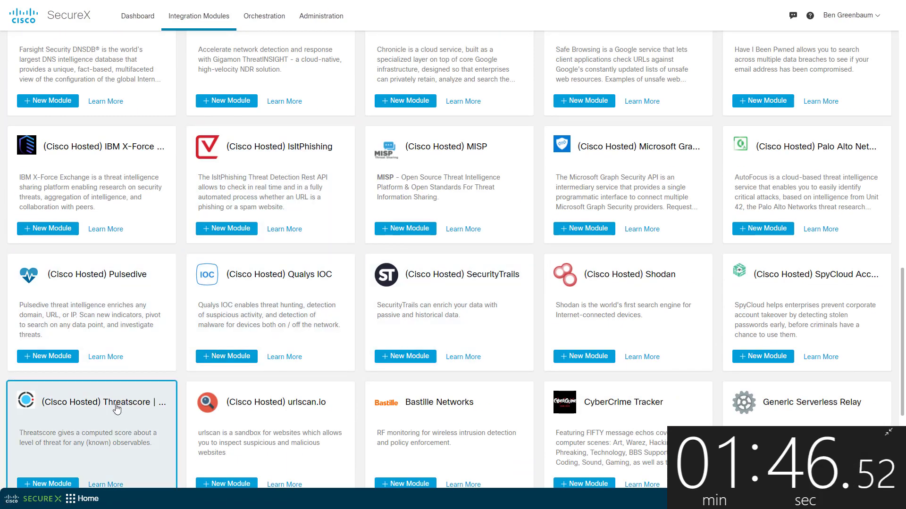
pyautogui.click(47, 485)
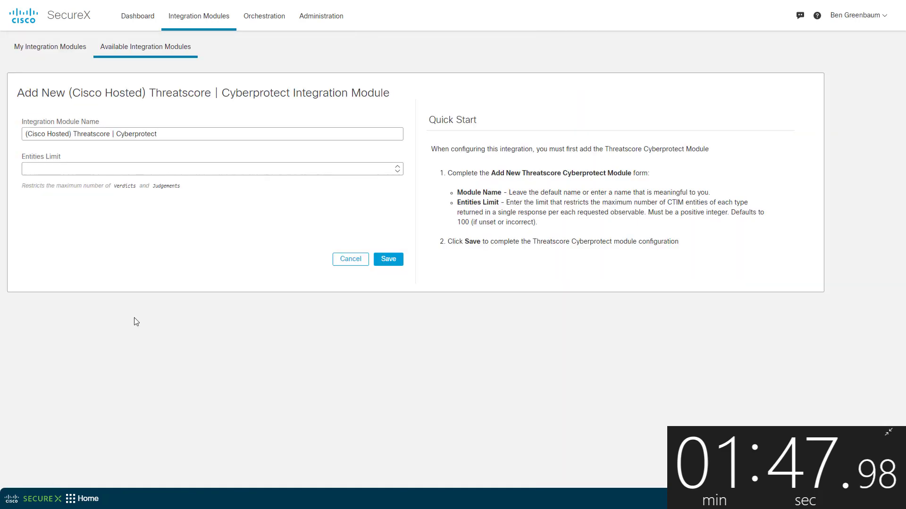
pyautogui.click(388, 259)
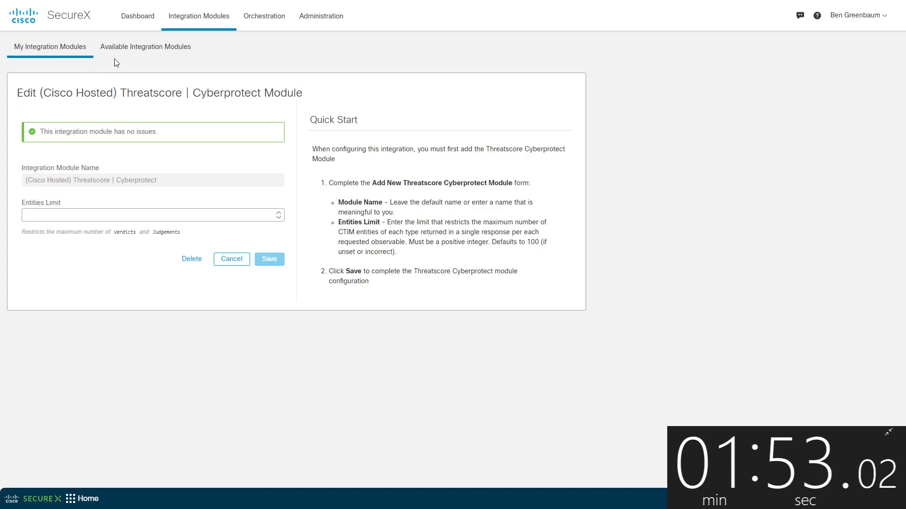
pyautogui.click(142, 47)
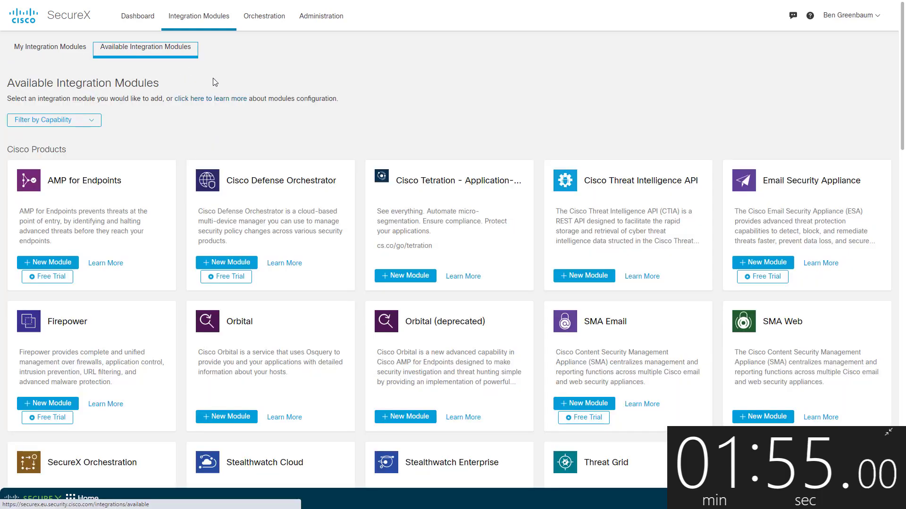
pyautogui.scroll(-15, 276, 133)
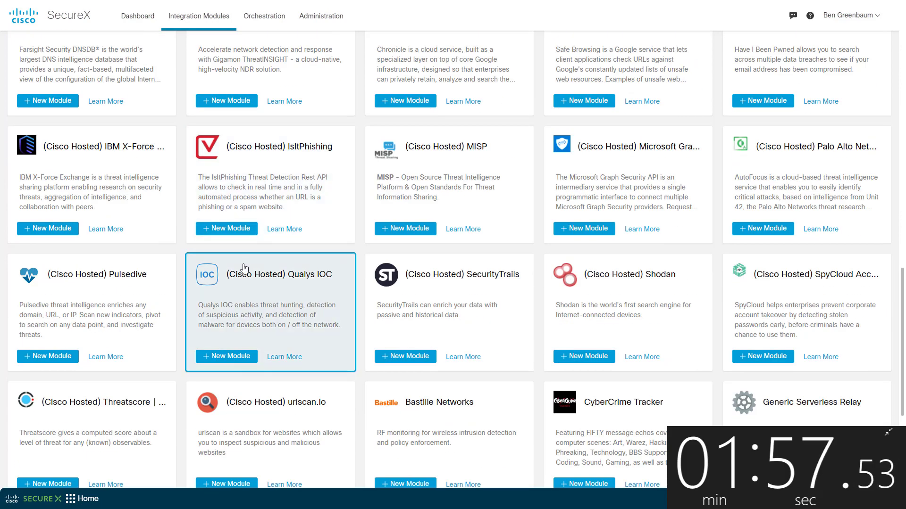
# Add and save the urlscan.io module with its pasted API key
pyautogui.click(238, 484)
pyautogui.click(89, 170)
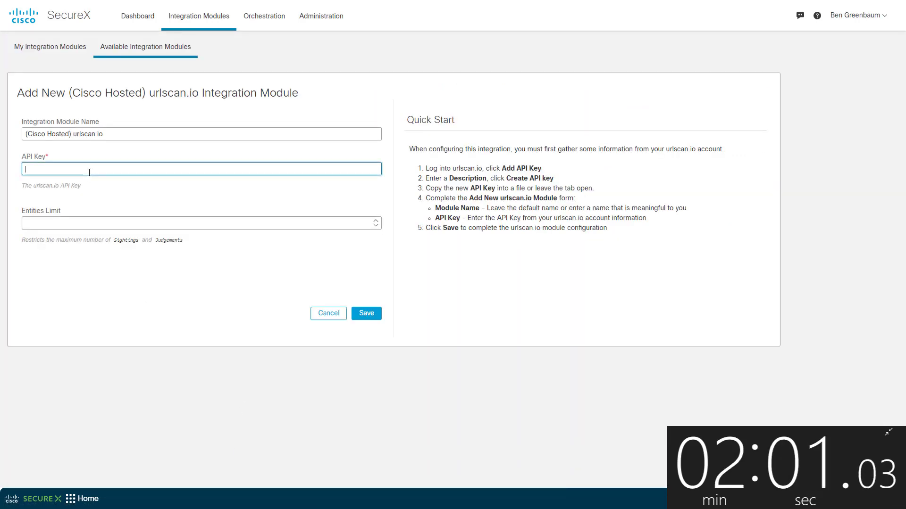
pyautogui.hotkey('ctrl', 'v')
pyautogui.click(378, 314)
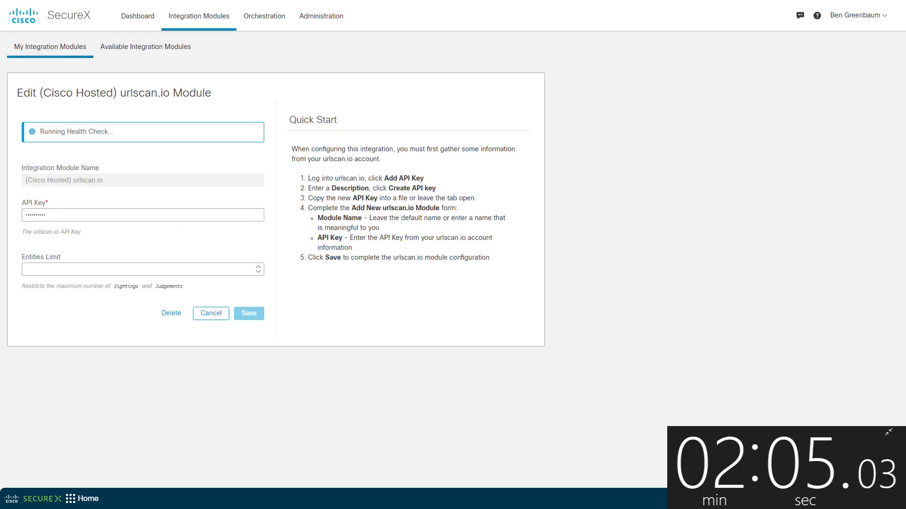
pyautogui.click(173, 49)
# Add and save the VirusTotal module with its API key, then view the configured modules list
pyautogui.scroll(-4, 371, 83)
pyautogui.scroll(-15, 370, 83)
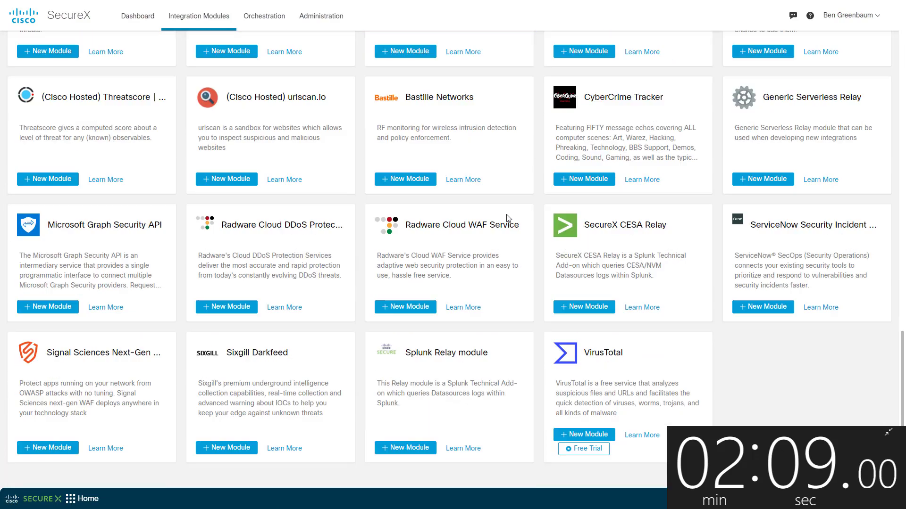
pyautogui.click(590, 432)
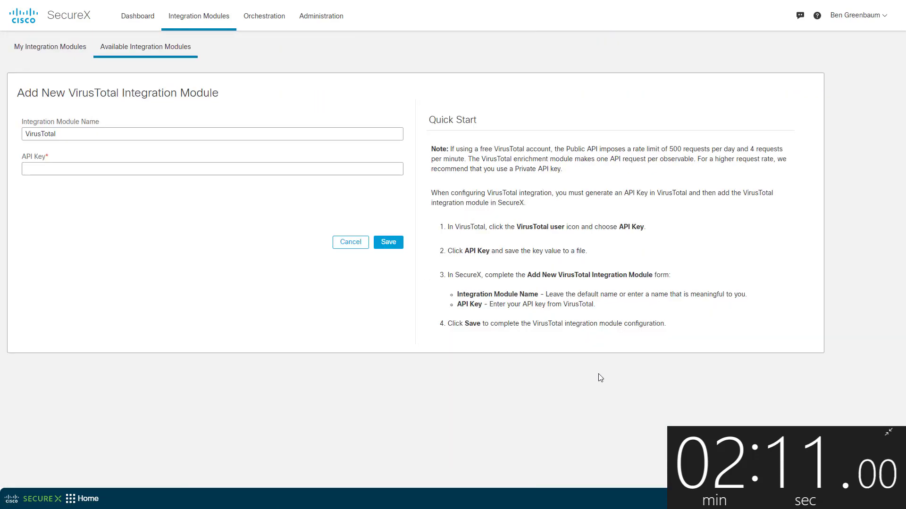
pyautogui.click(283, 170)
pyautogui.hotkey('ctrl', 'v')
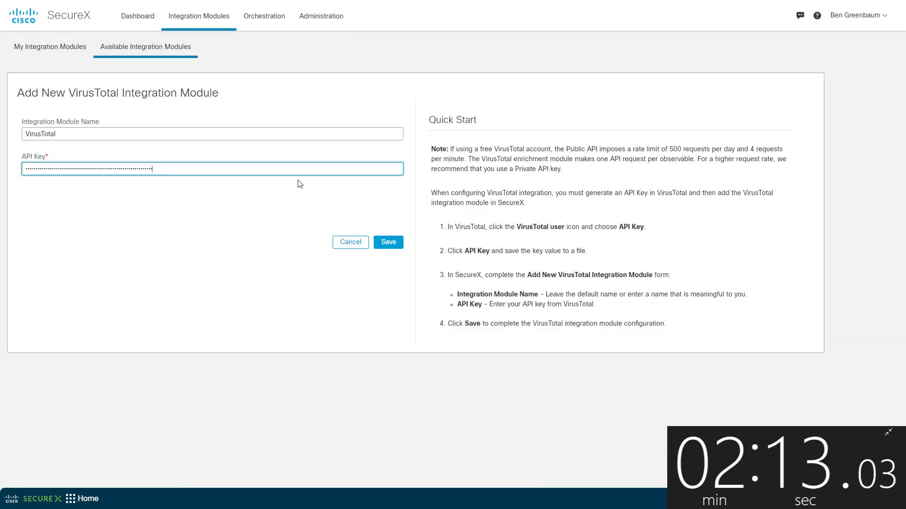
pyautogui.click(385, 243)
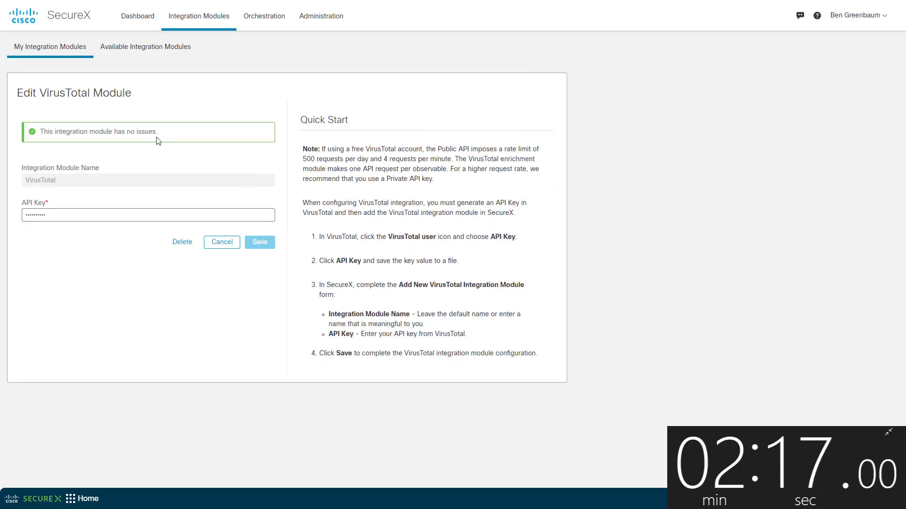
pyautogui.click(61, 50)
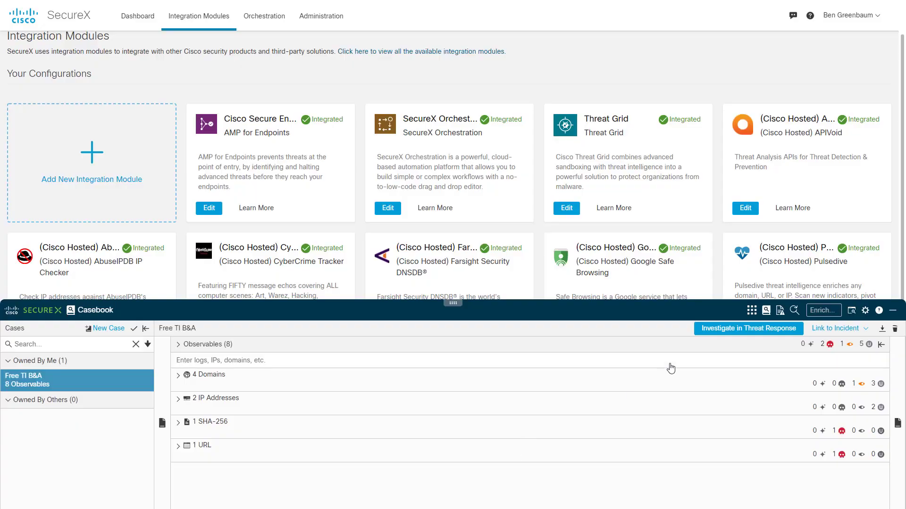
# Investigate the case's observables in Threat Response from the Casebook panel
pyautogui.click(709, 329)
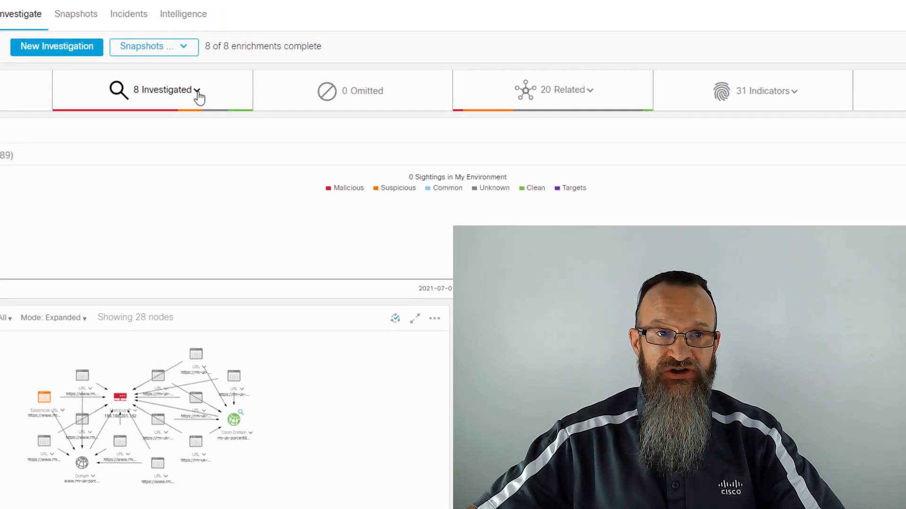
# Check the 8 investigated observables, then scroll the 31 indicators list, including the phishing and SPF findings
pyautogui.click(197, 94)
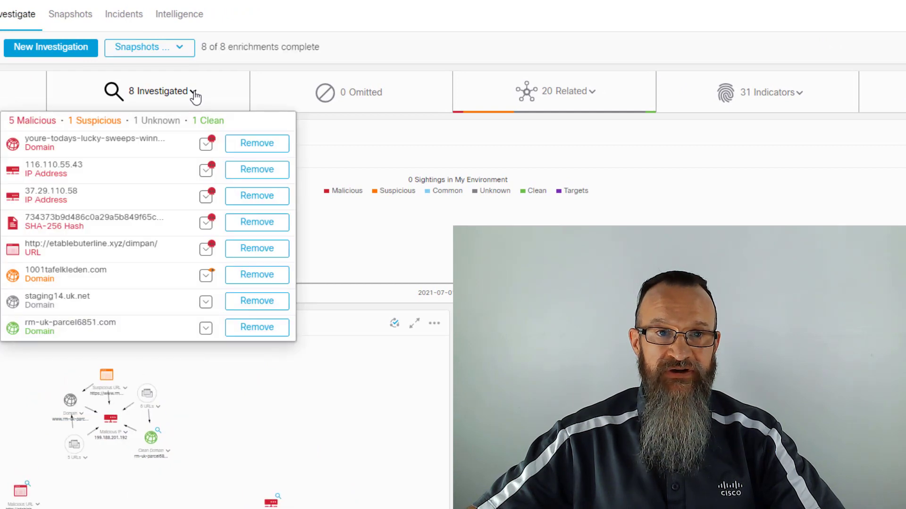
pyautogui.click(193, 94)
pyautogui.moveTo(581, 99)
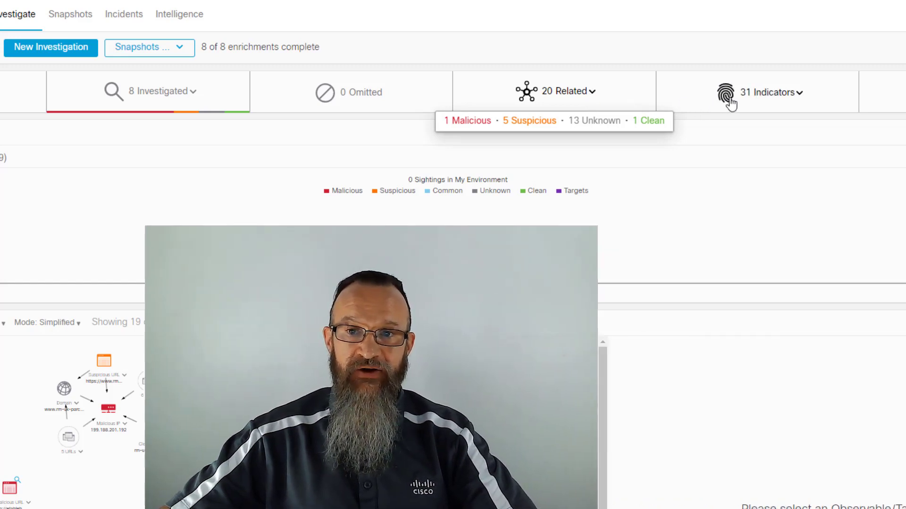
pyautogui.click(744, 93)
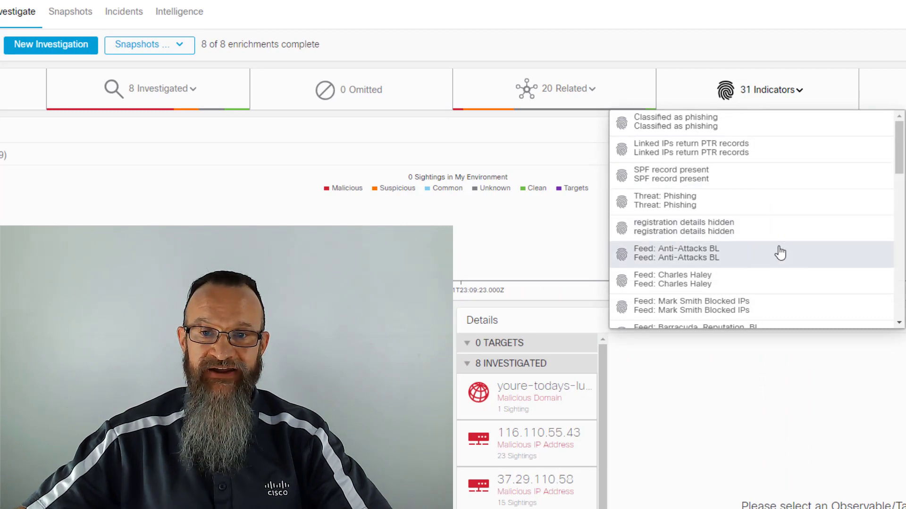
pyautogui.scroll(-4, 778, 254)
pyautogui.scroll(-5, 781, 253)
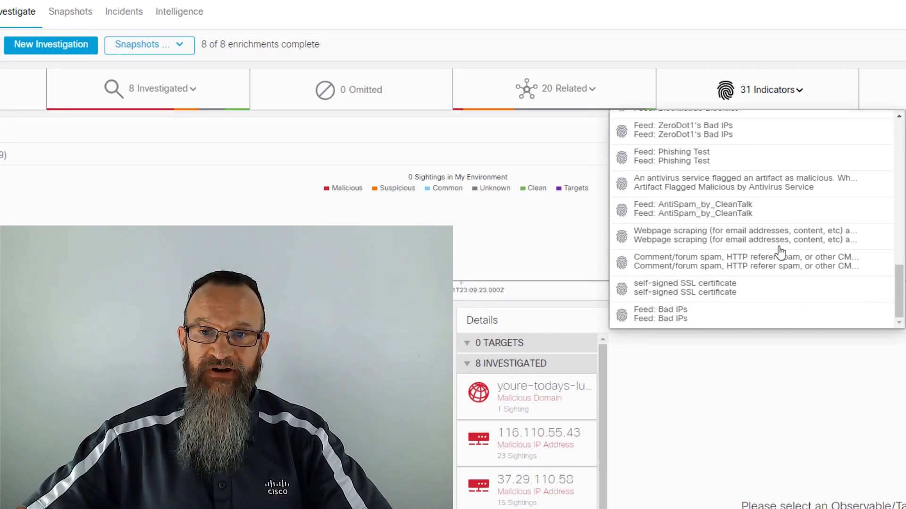
pyautogui.scroll(10, 778, 253)
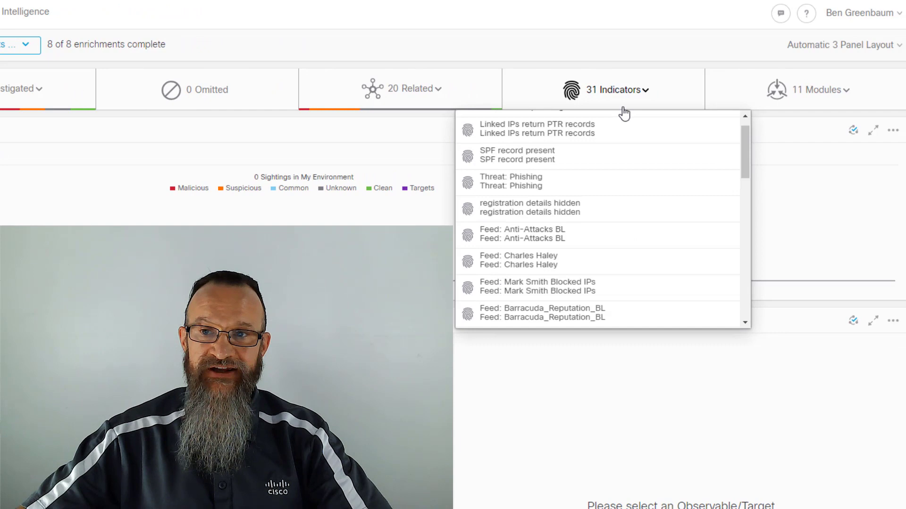
# Review the 11 enriching modules, then close the list to show the full investigation graph
pyautogui.click(803, 96)
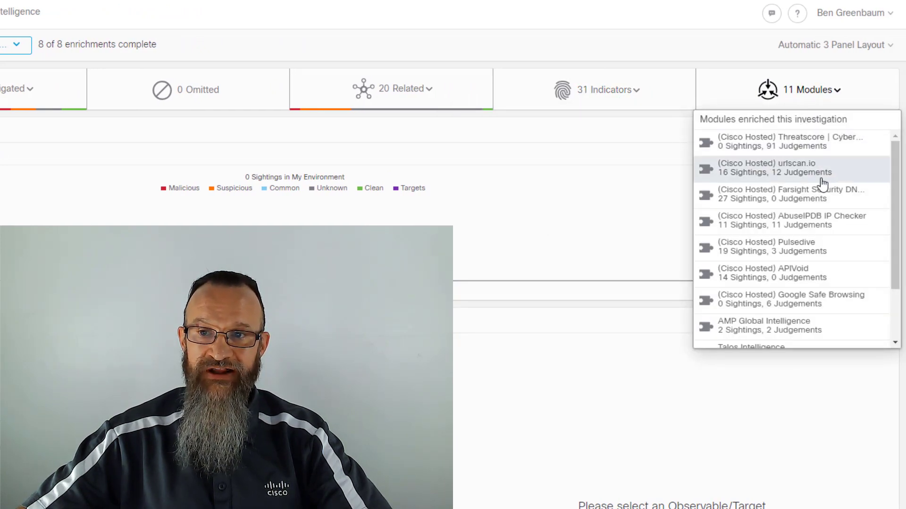
pyautogui.scroll(-2, 836, 245)
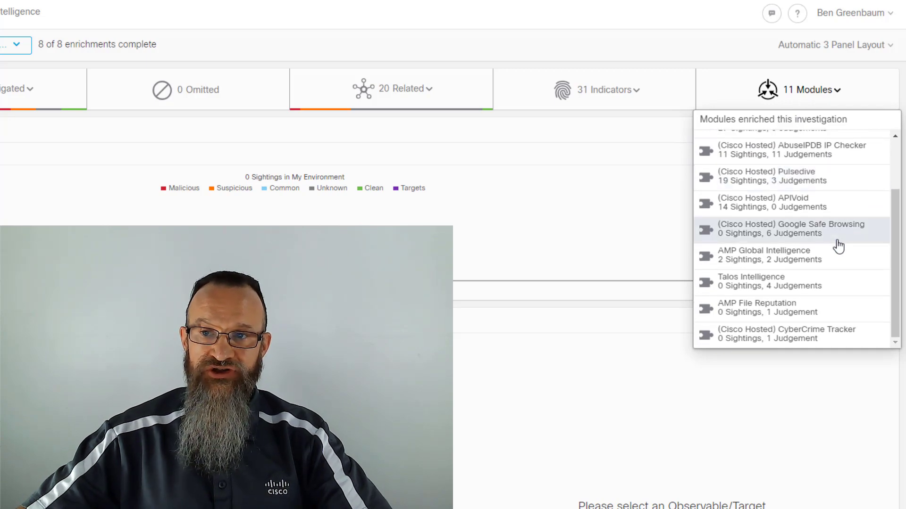
pyautogui.click(788, 89)
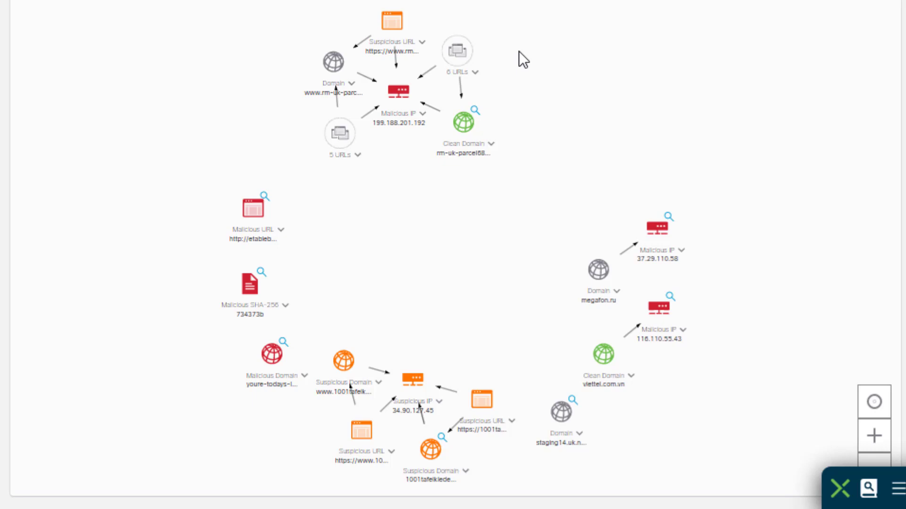
# Inspect malicious IP 199.188.201.192's verdicts from AbuseIPDB and Threatscore | Cyberprotect
pyautogui.click(420, 114)
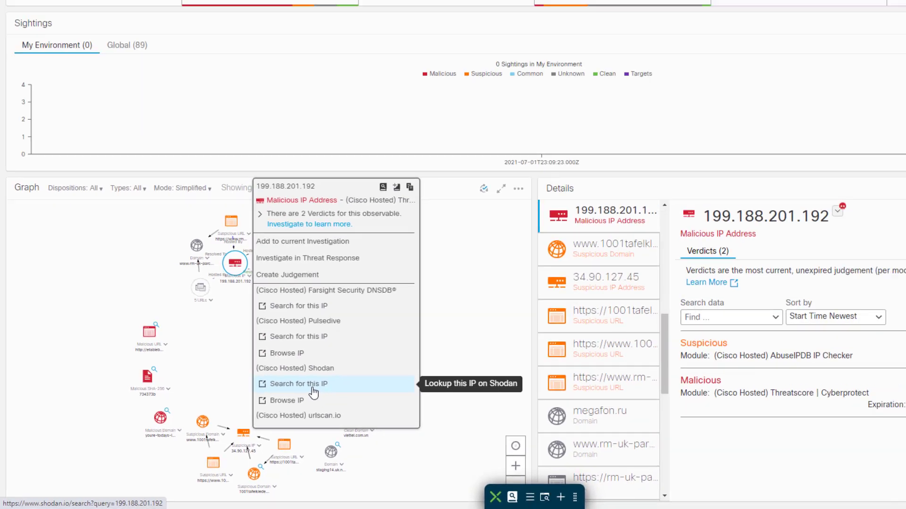
pyautogui.click(509, 318)
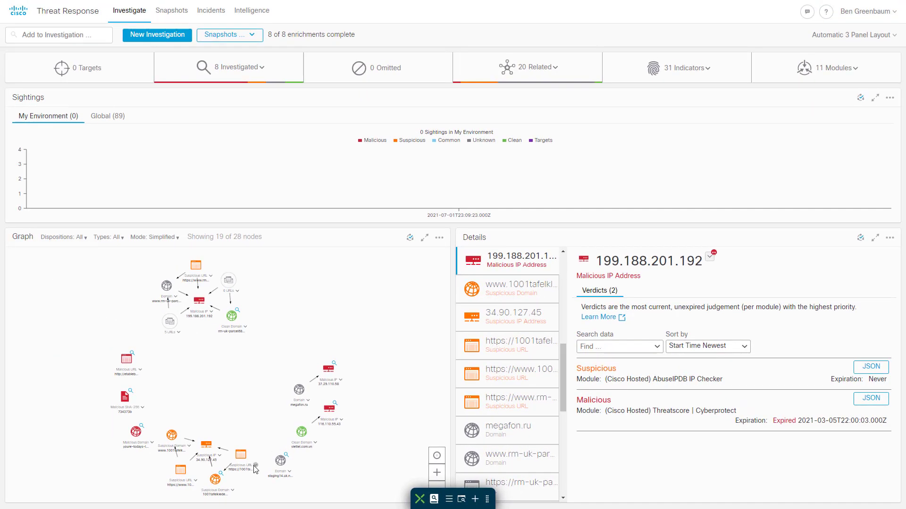
pyautogui.click(255, 466)
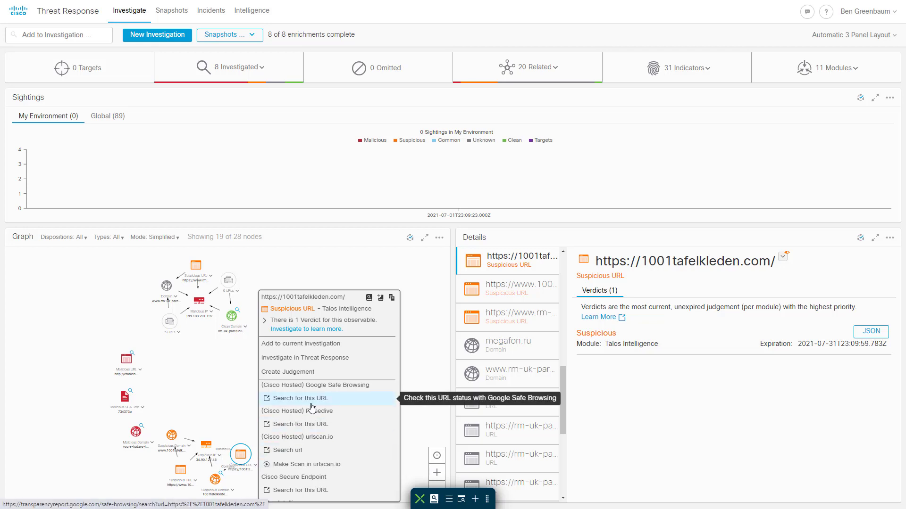
pyautogui.scroll(-2, 311, 407)
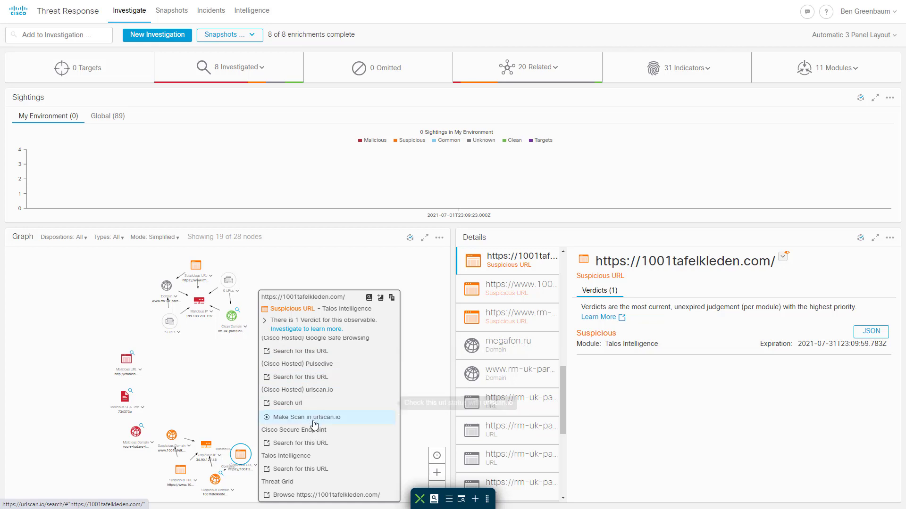